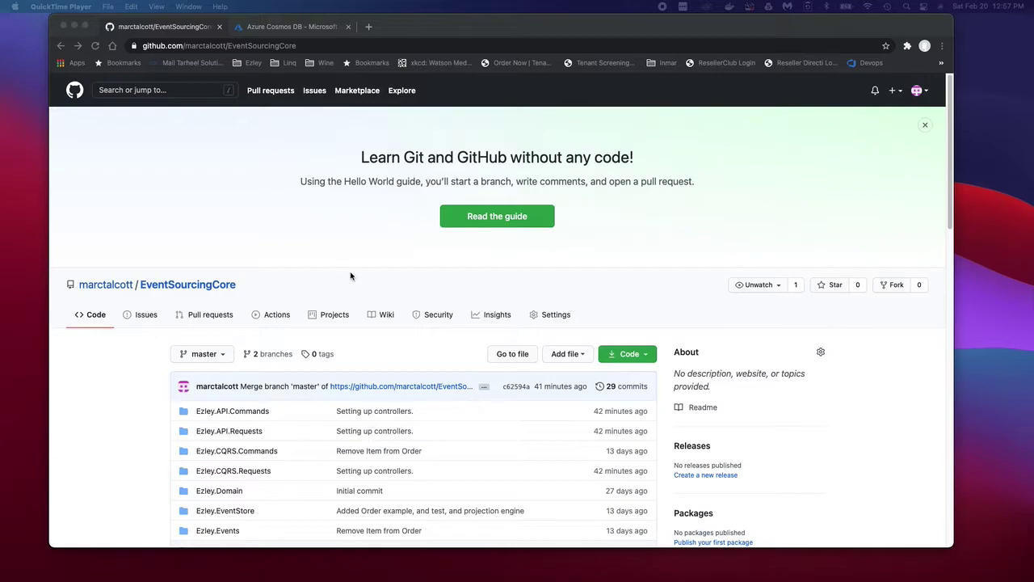
# - Switch to the Azure portal and open the form for creating a new Azure Cosmos DB account
pyautogui.scroll(-2, 272, 282)
pyautogui.scroll(2, 271, 282)
pyautogui.click(286, 29)
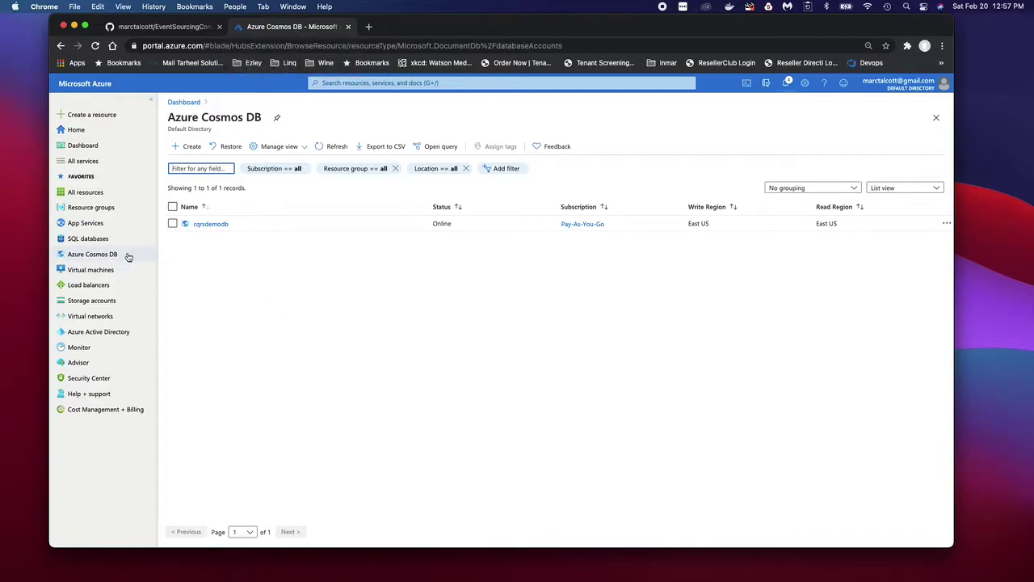
pyautogui.moveTo(99, 257)
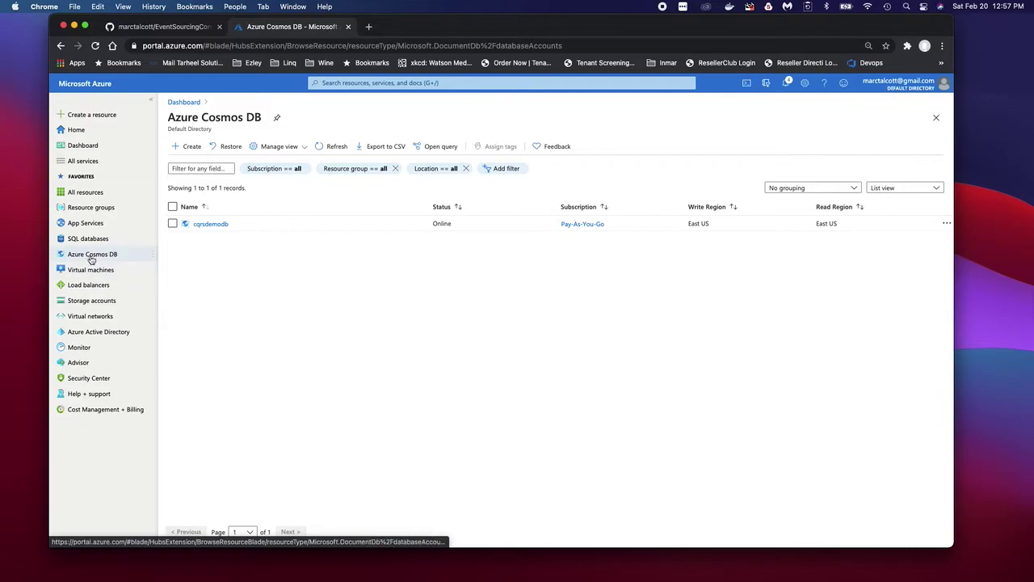
pyautogui.click(191, 146)
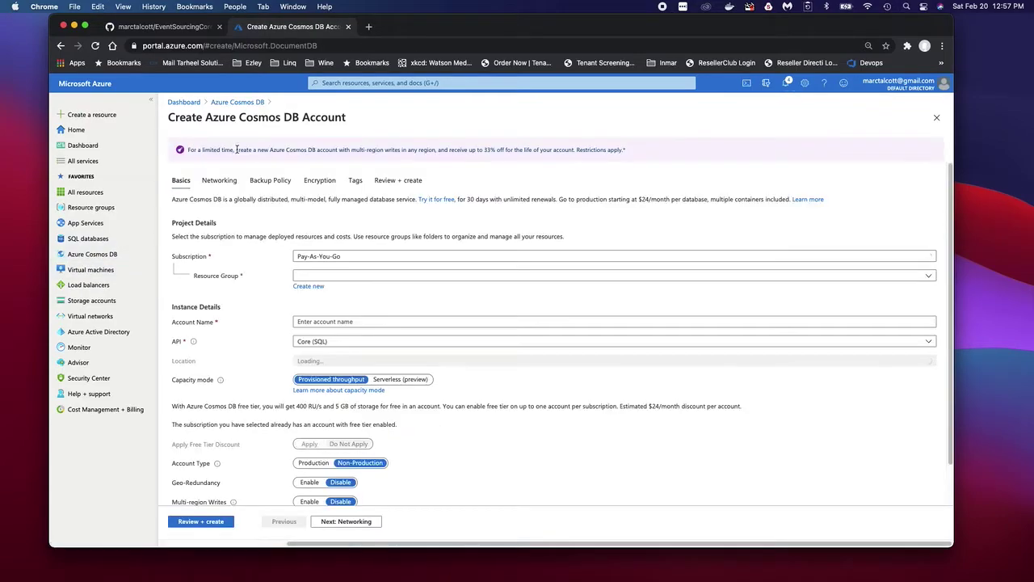
# - Set the resource group to ESTestResource, the account name to esdemodb and the location to (US) East US
pyautogui.click(311, 277)
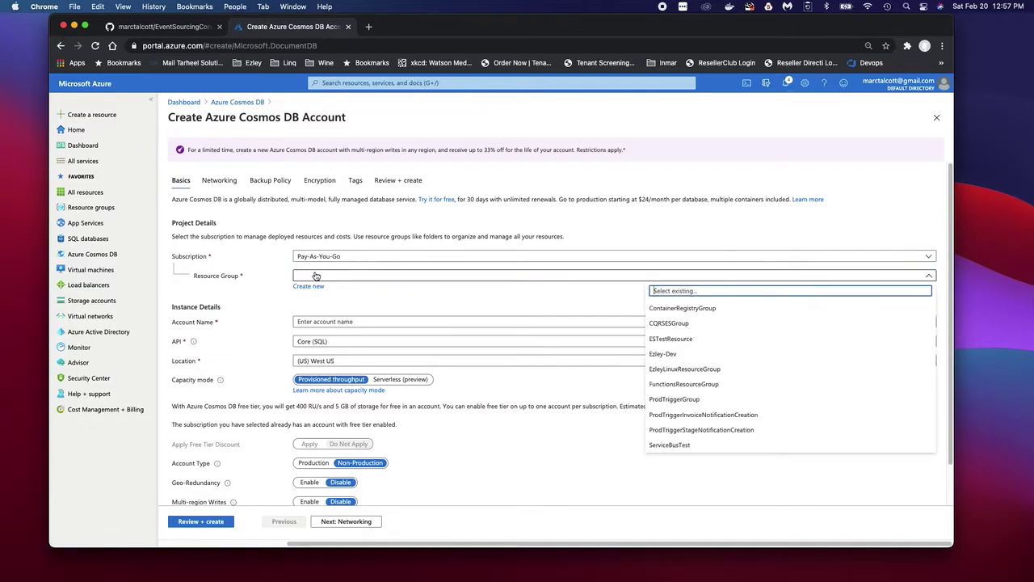
pyautogui.click(659, 344)
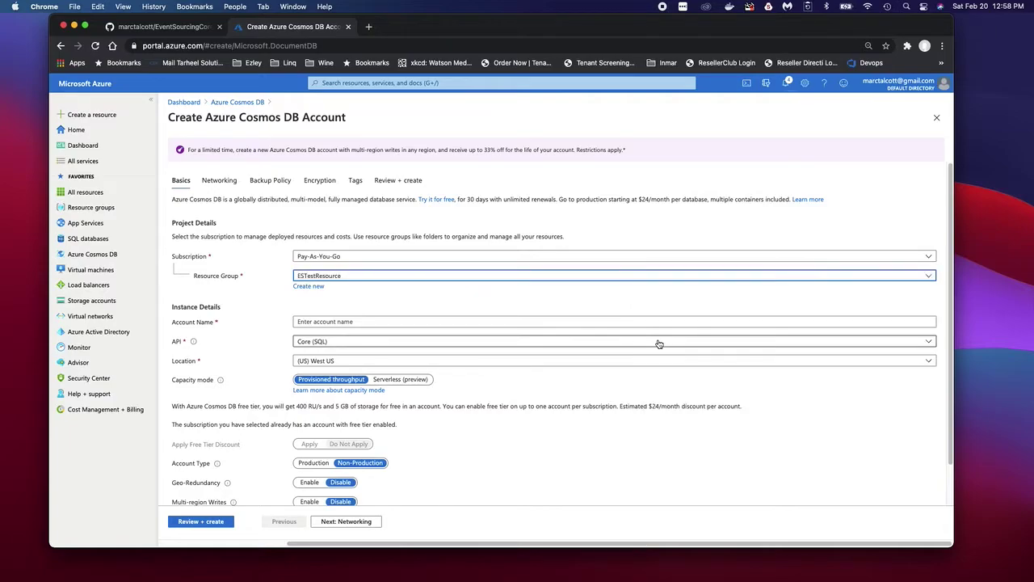
pyautogui.click(324, 322)
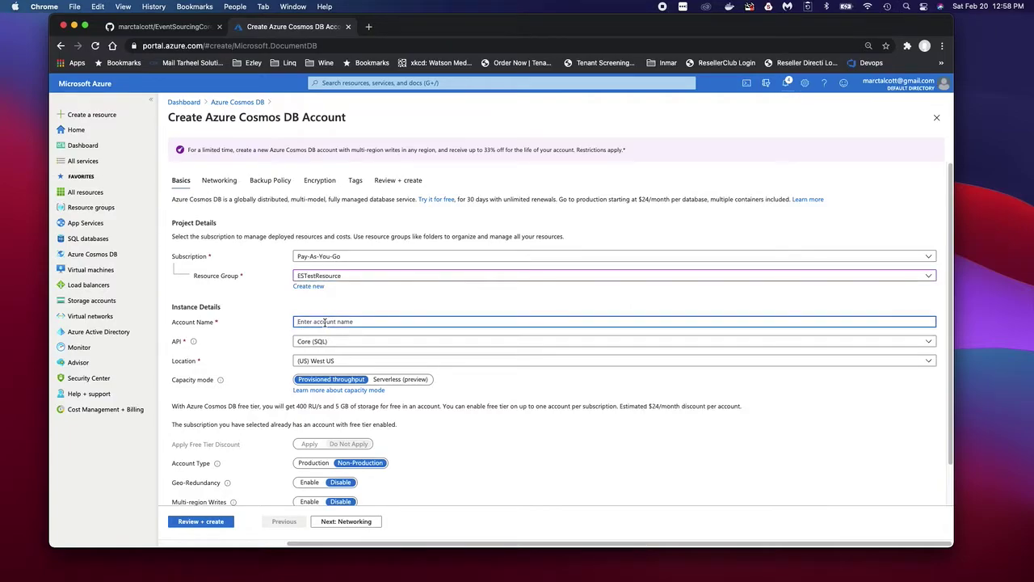
pyautogui.write('esdemodb')
pyautogui.click(322, 363)
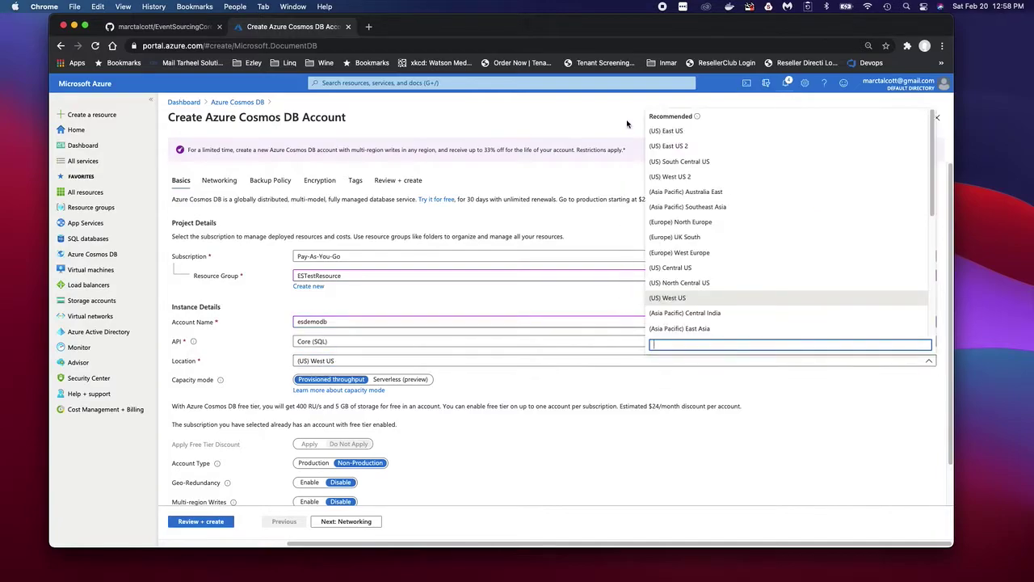
pyautogui.click(669, 133)
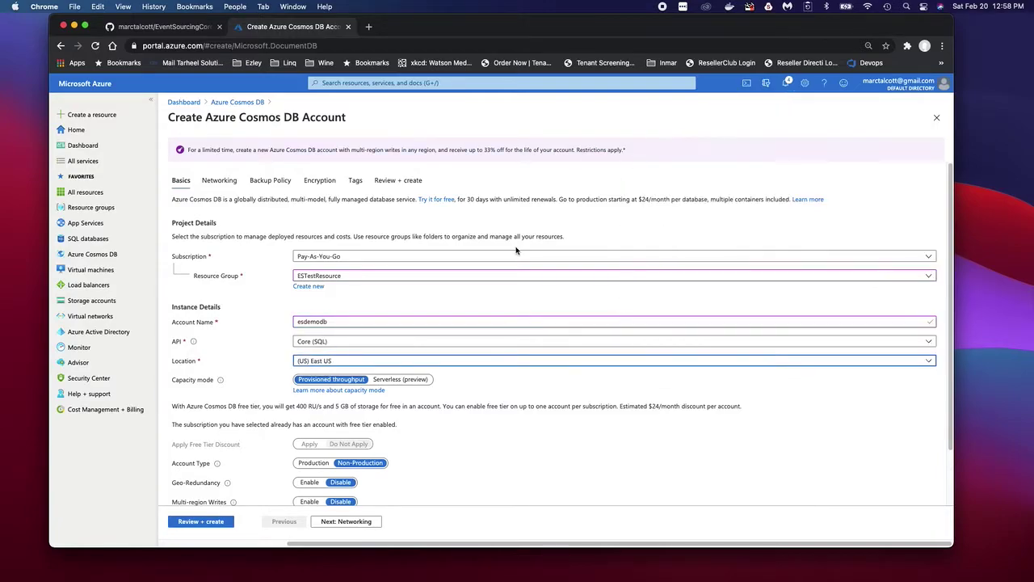
# - Review the account settings and create the Cosmos DB account
pyautogui.scroll(-3, 333, 406)
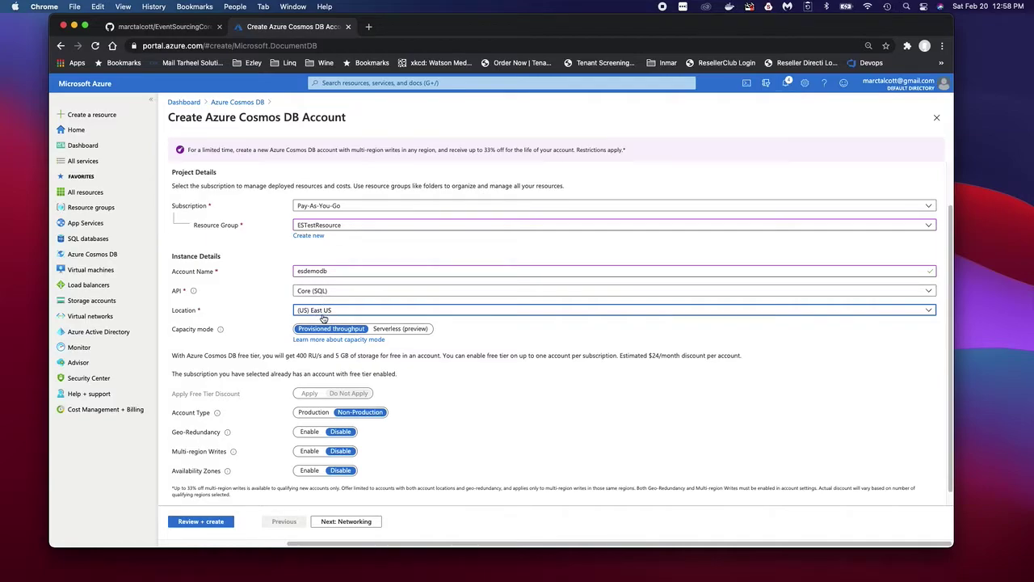
pyautogui.click(201, 521)
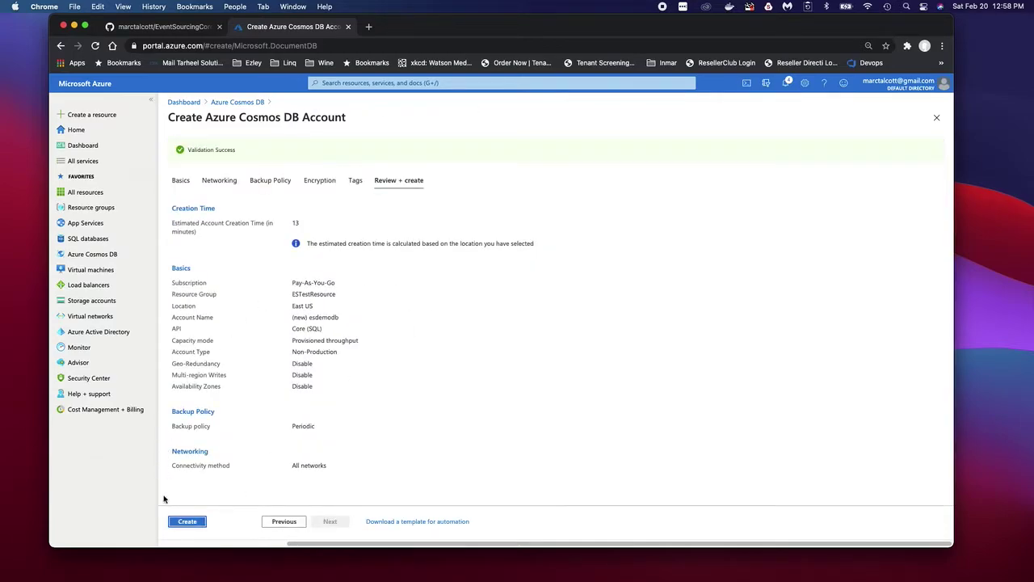
pyautogui.click(183, 522)
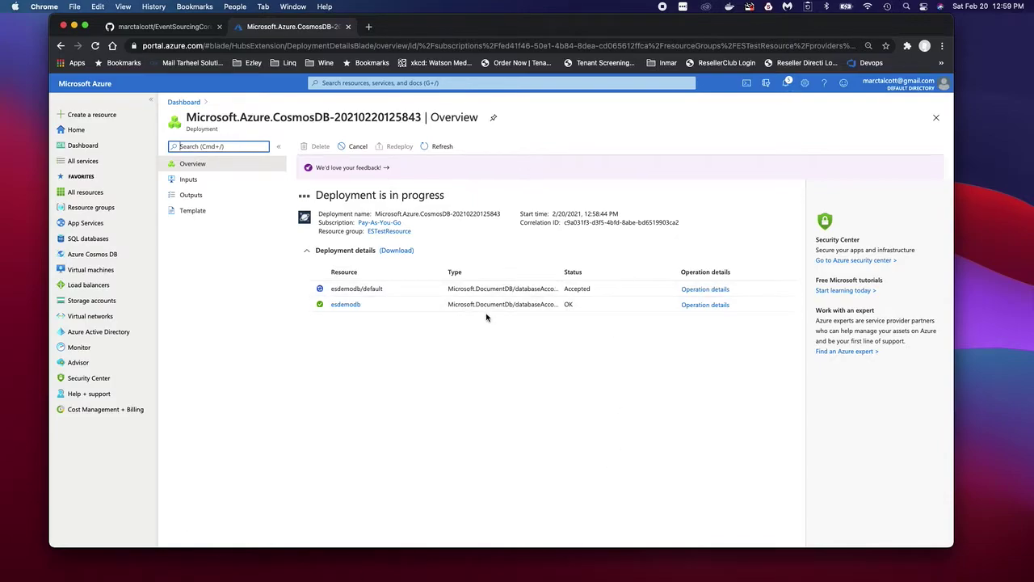
# - Check the esdemodb deployment through its overview page, the notifications and the Cosmos DB account list
pyautogui.click(344, 306)
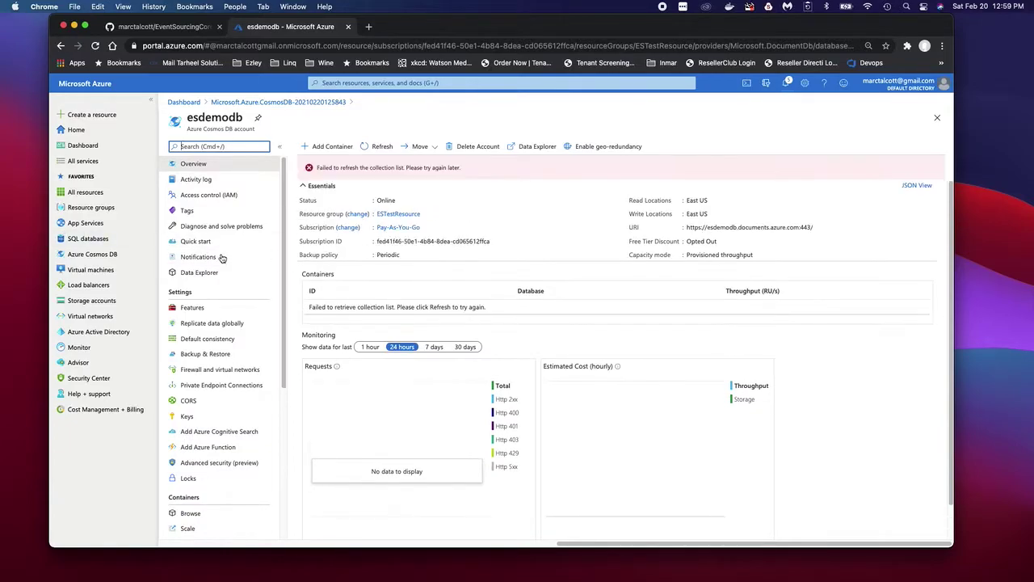
pyautogui.click(95, 253)
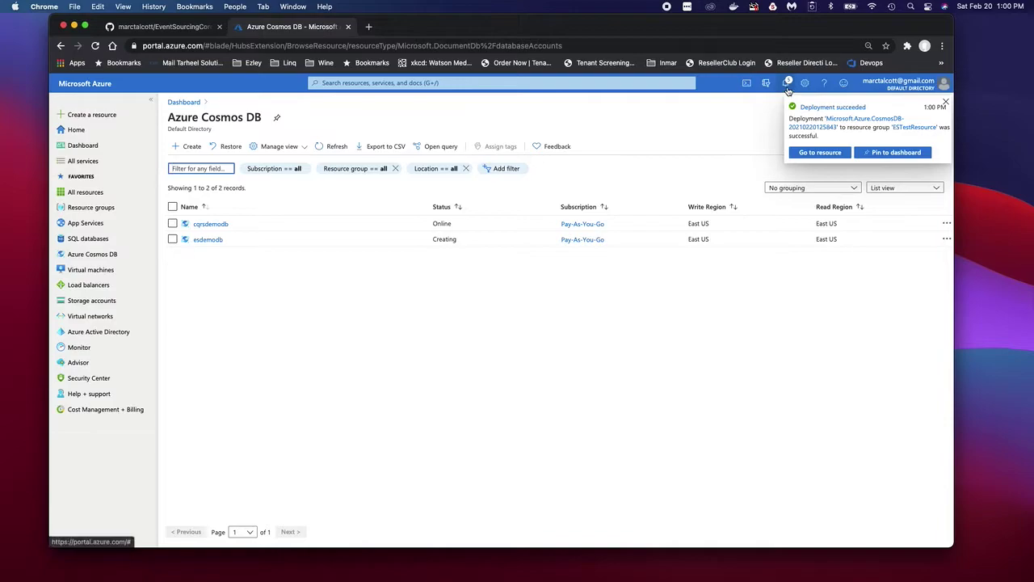
pyautogui.click(786, 84)
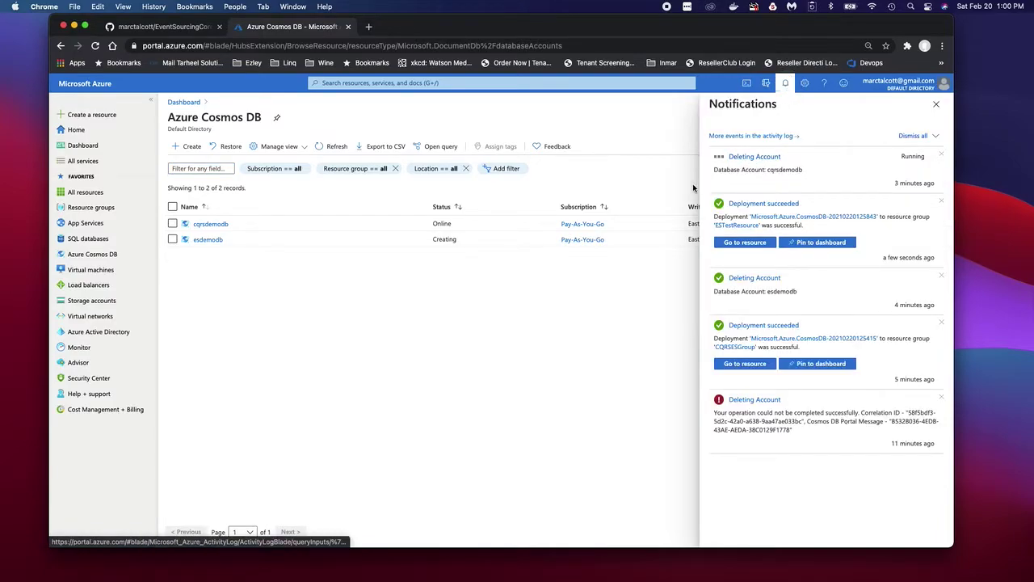
pyautogui.click(936, 104)
pyautogui.click(208, 240)
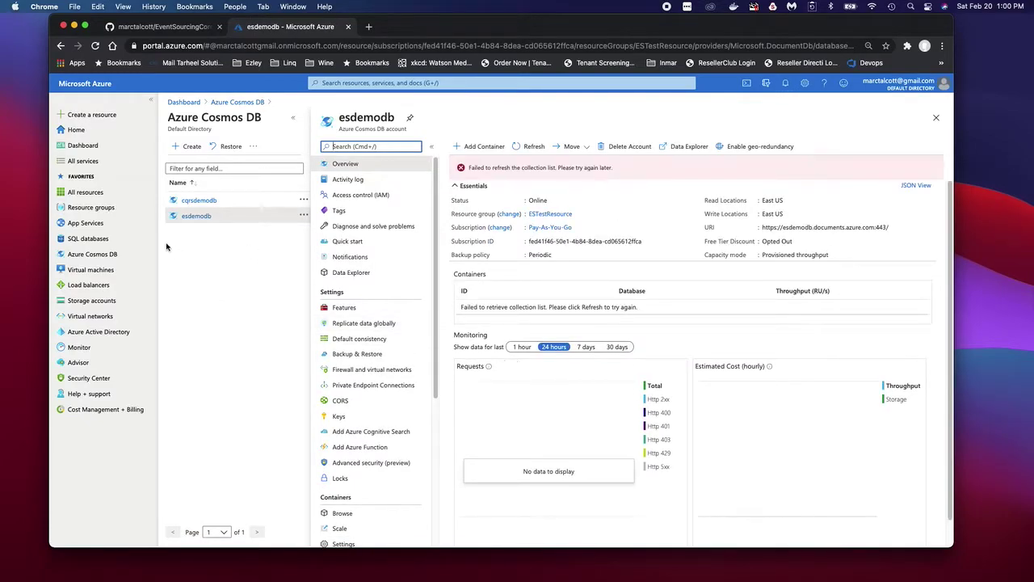
pyautogui.click(112, 253)
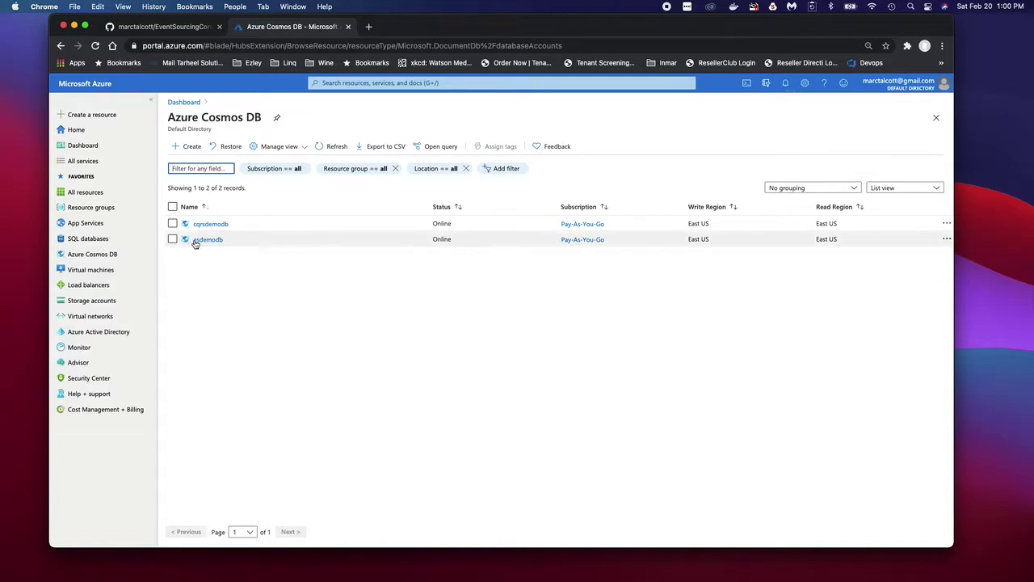
# - Open the Data Explorer of the esdemodb account
pyautogui.click(202, 241)
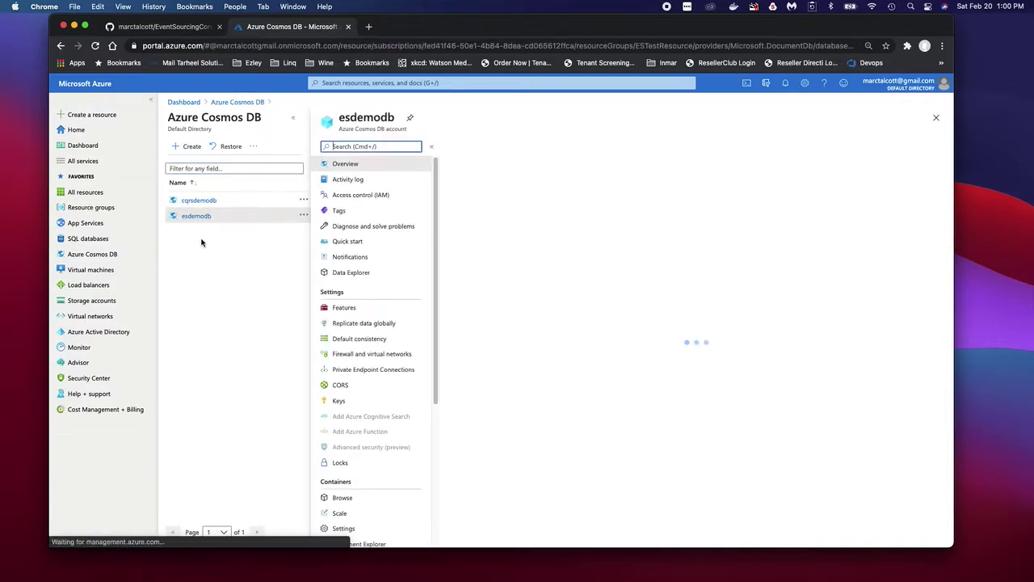
pyautogui.click(358, 275)
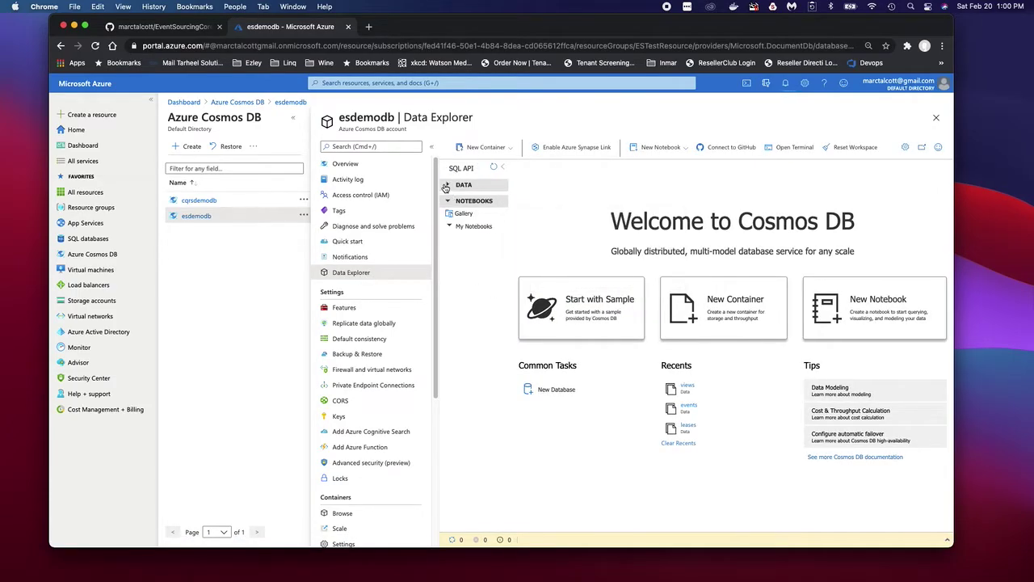
pyautogui.click(447, 185)
# - Create a new database with the id esdemo in the esdemodb account
pyautogui.click(509, 150)
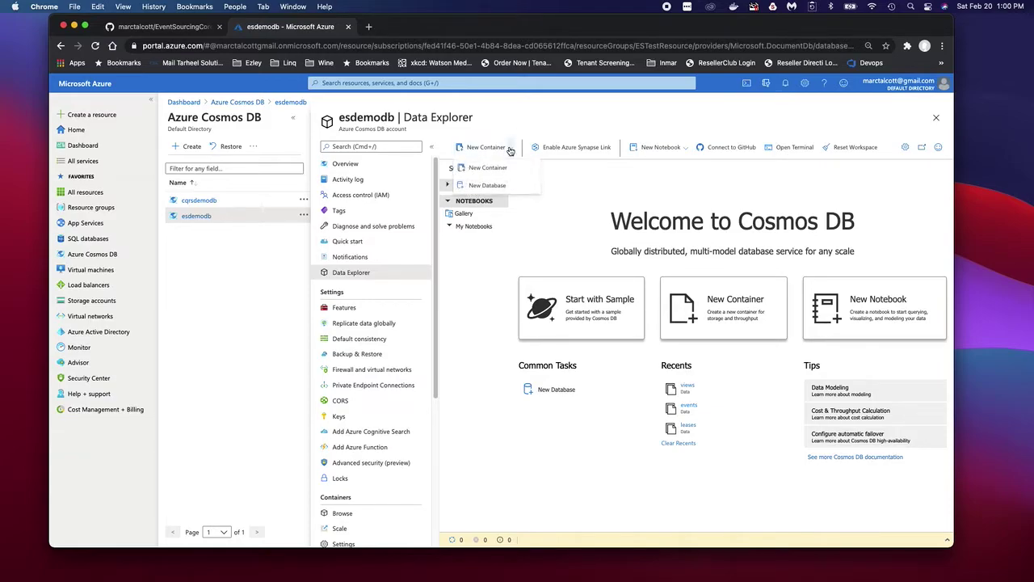
pyautogui.click(489, 185)
pyautogui.click(800, 225)
pyautogui.write('de')
pyautogui.press('BackSpace')
pyautogui.press('BackSpace')
pyautogui.write('esdemodb')
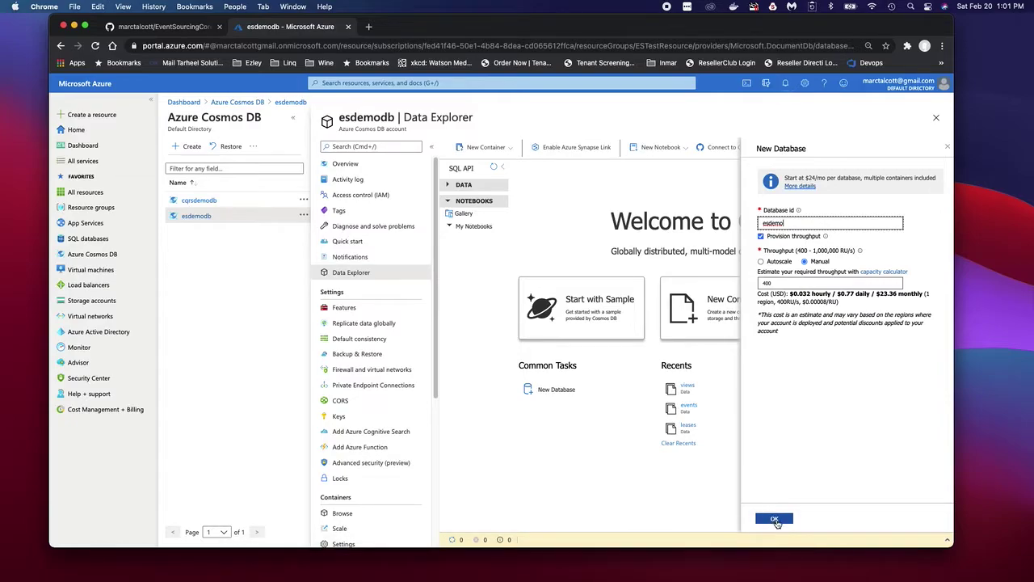
pyautogui.click(776, 521)
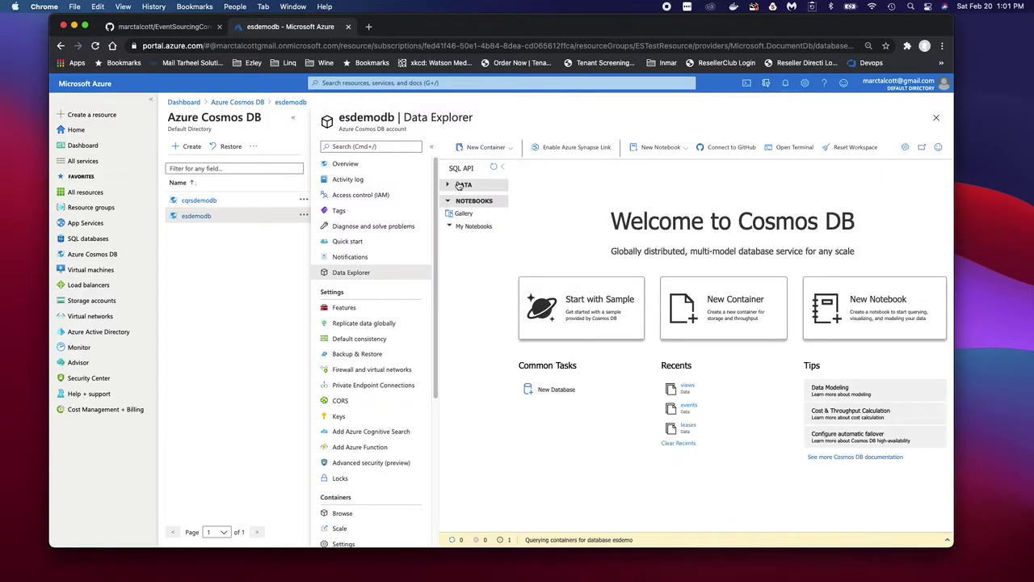
# - Add a container with the id events and the partition key /stream/id to the esdemo database
pyautogui.click(448, 186)
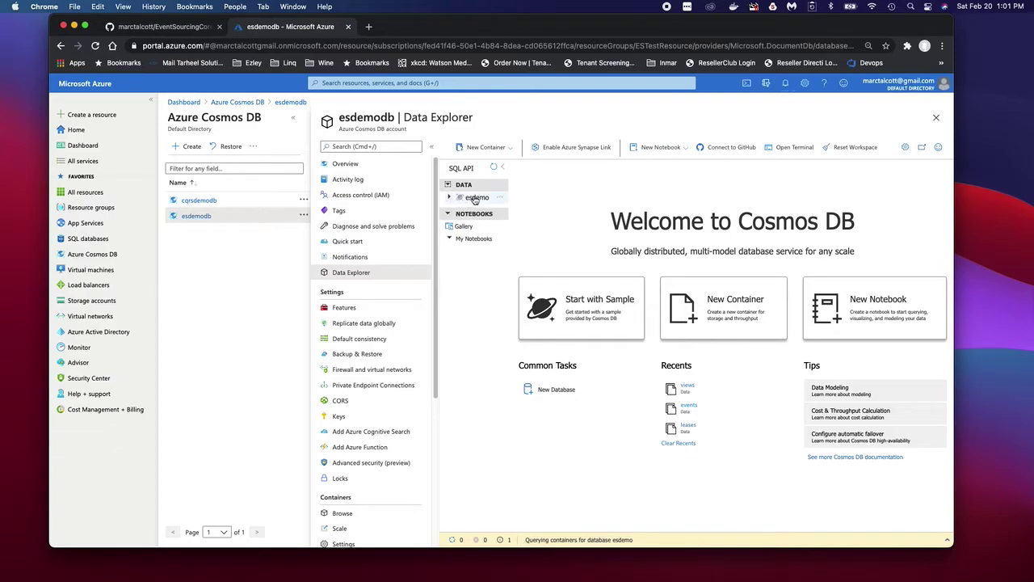
pyautogui.click(499, 198)
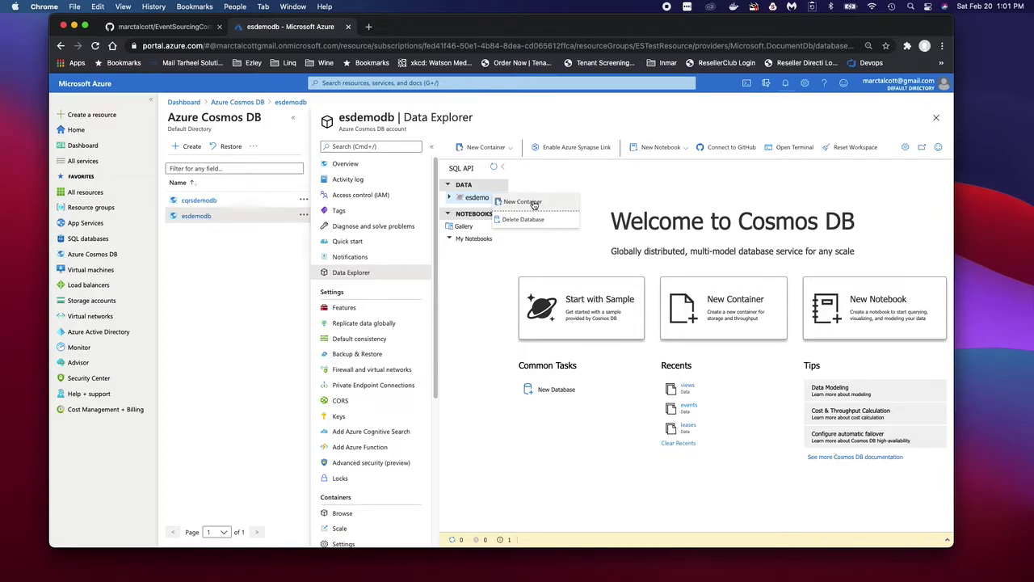
pyautogui.click(532, 203)
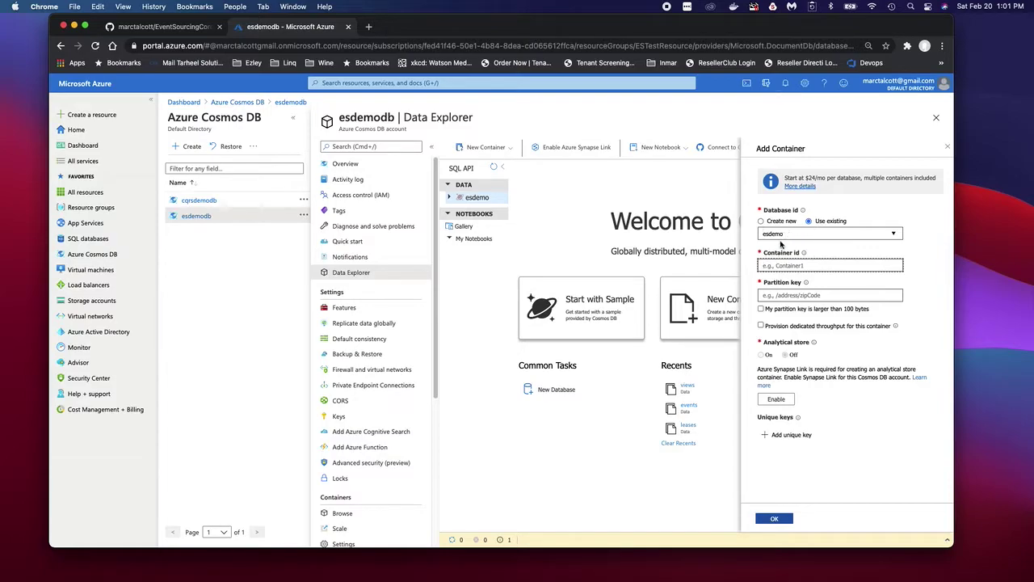
pyautogui.write('events')
pyautogui.click(805, 296)
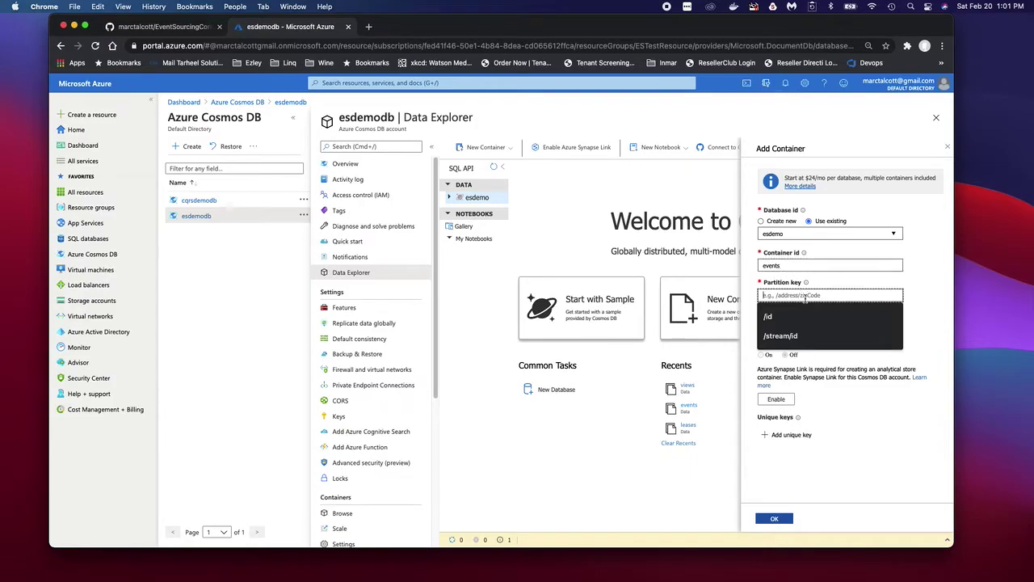
pyautogui.write('/stream')
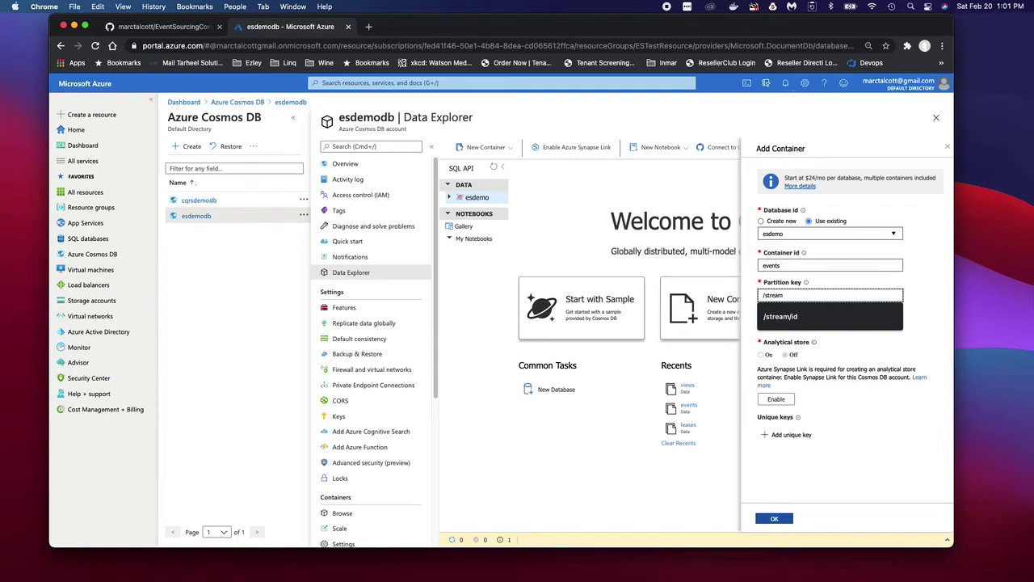
pyautogui.write('/id')
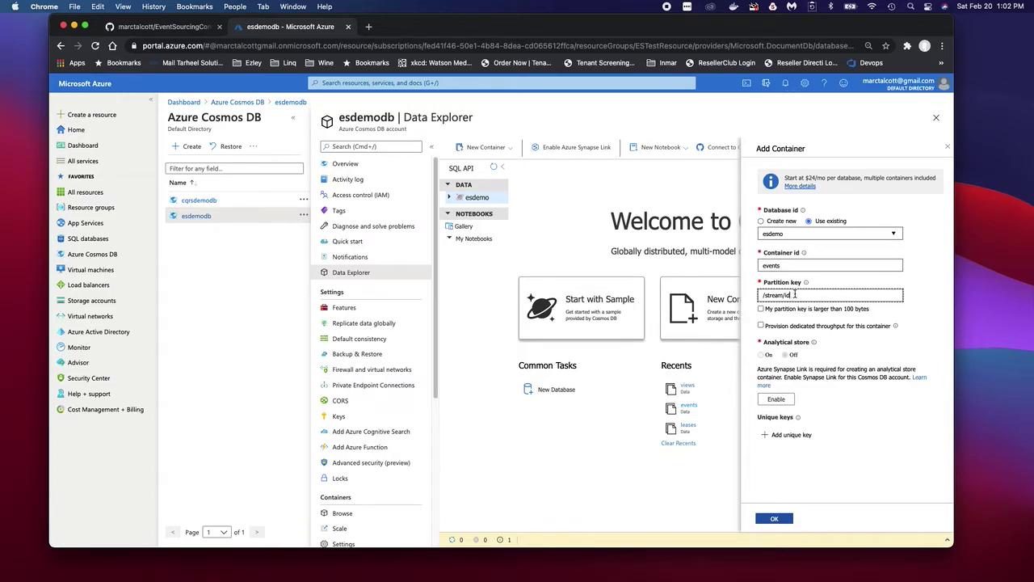
pyautogui.click(774, 519)
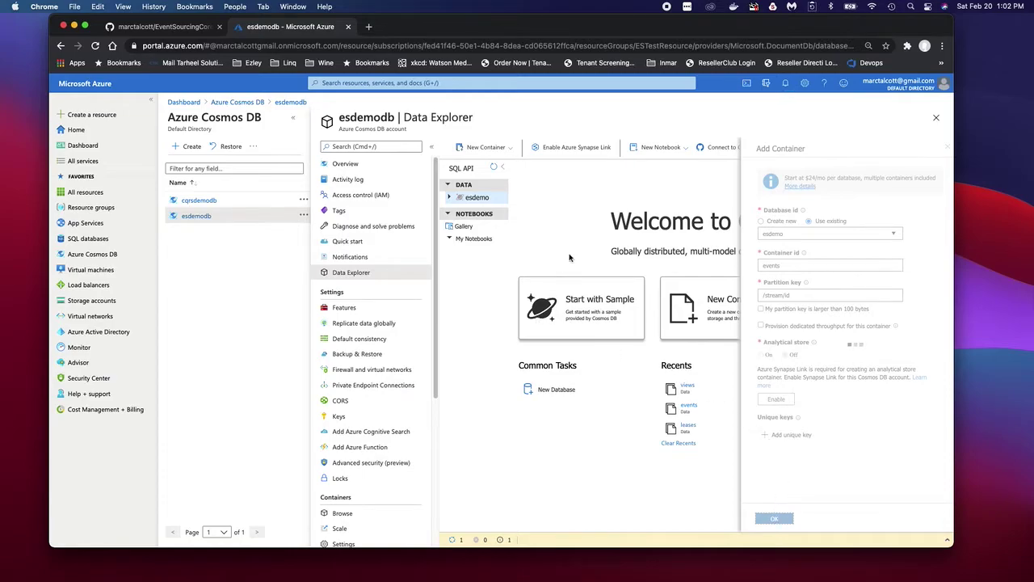
# - Add a container with the id leases and the partition key /id to esdemo and expand the database
pyautogui.click(507, 150)
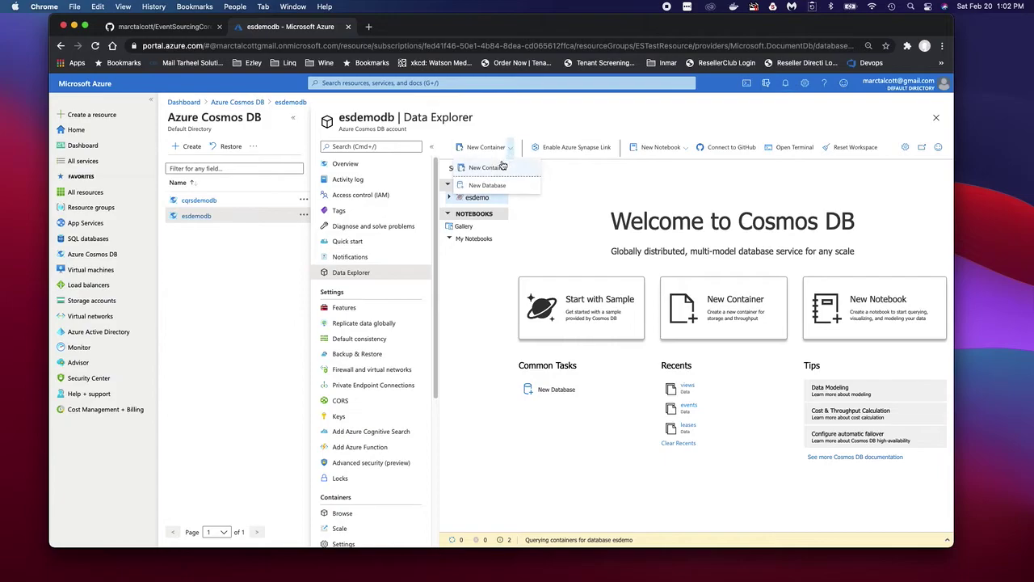
pyautogui.click(501, 166)
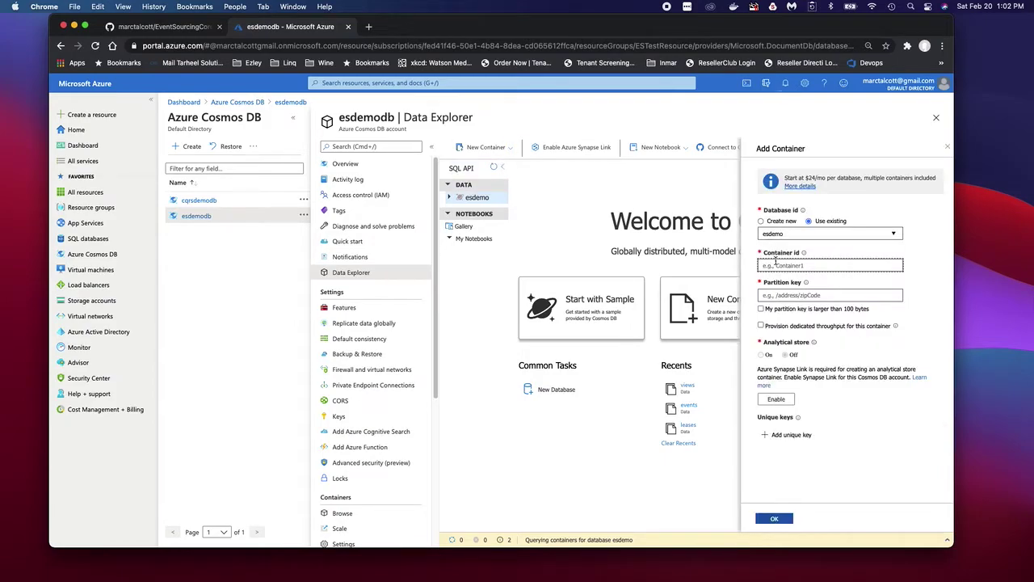
pyautogui.write('leases')
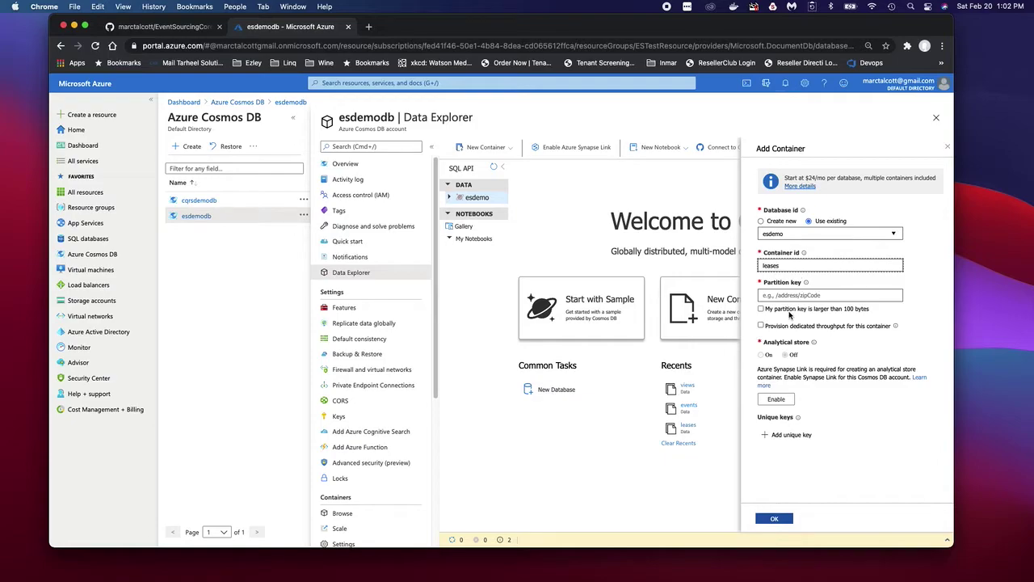
pyautogui.click(792, 297)
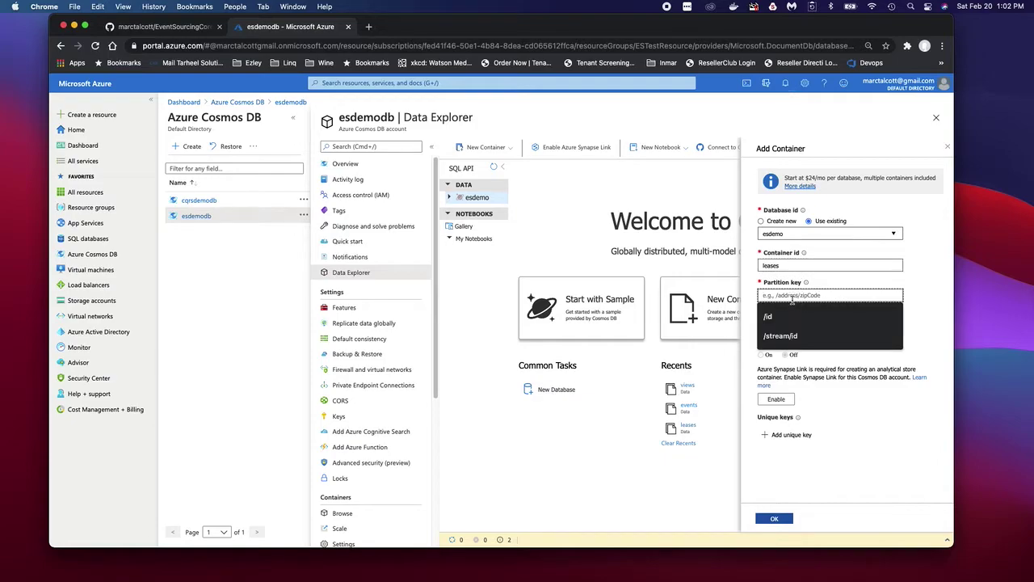
pyautogui.write('/id')
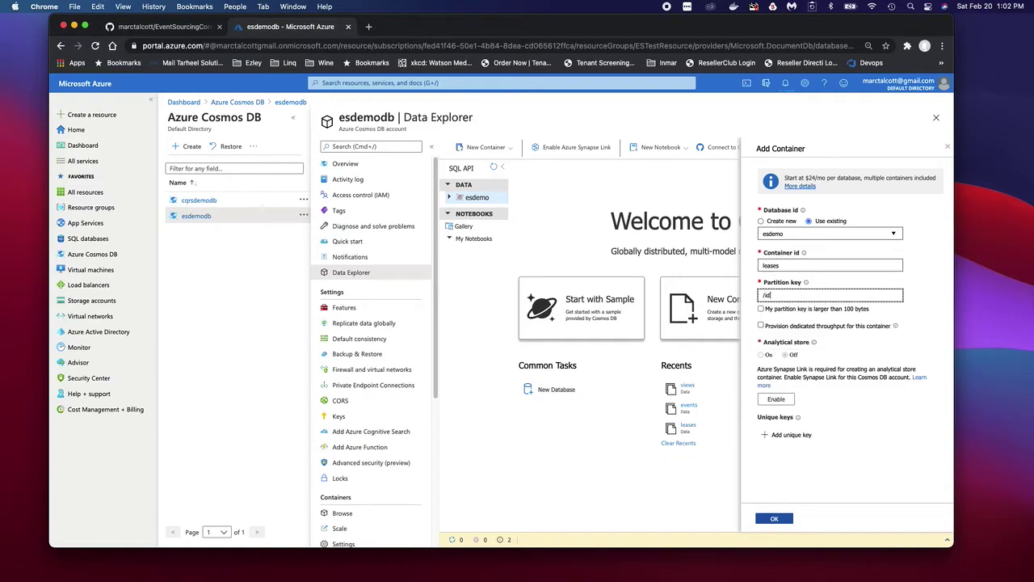
pyautogui.click(775, 519)
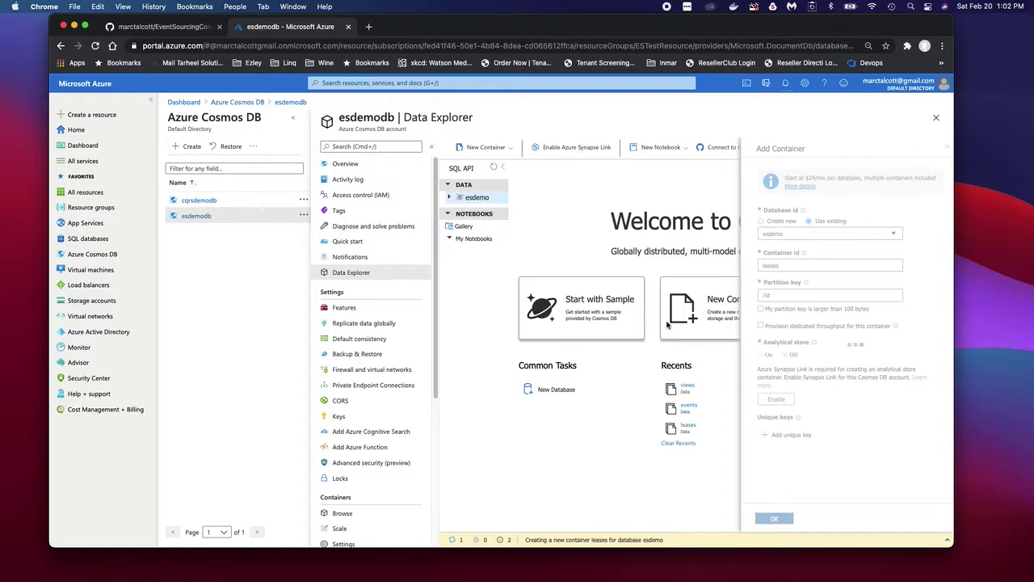
pyautogui.click(449, 198)
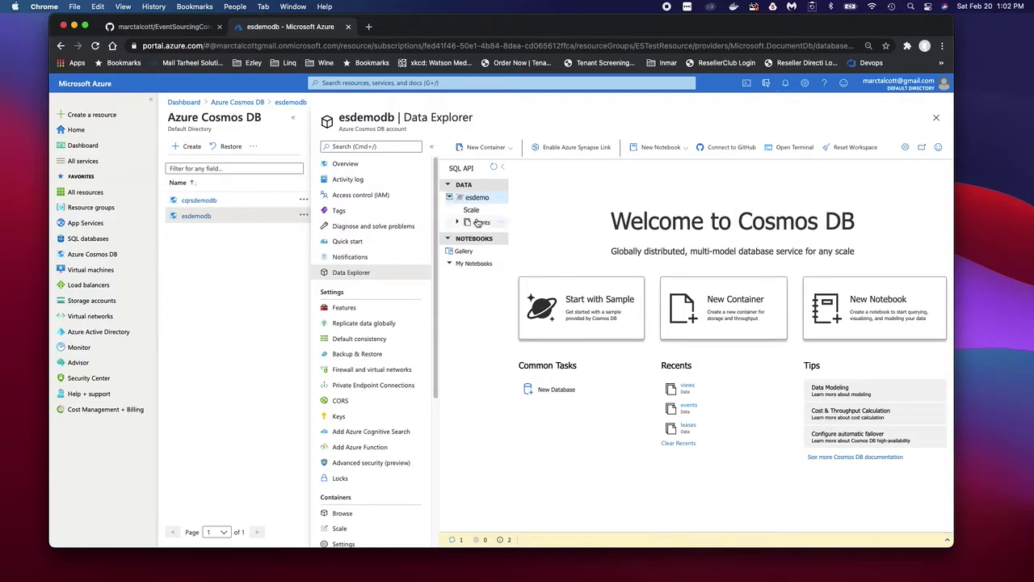
# - Add a container with the id views and the partition key /id to the esdemo database
pyautogui.click(510, 148)
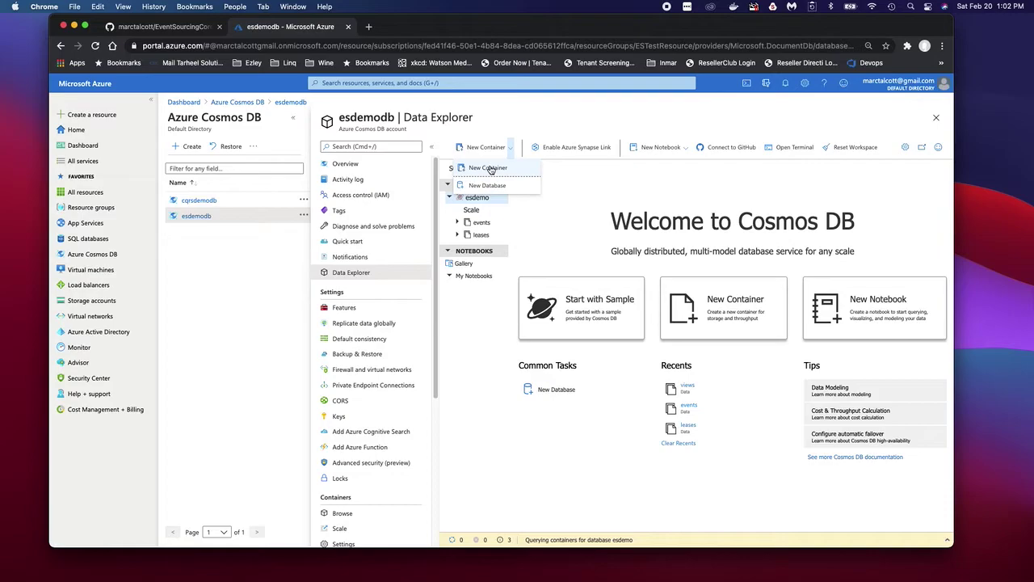
pyautogui.click(489, 168)
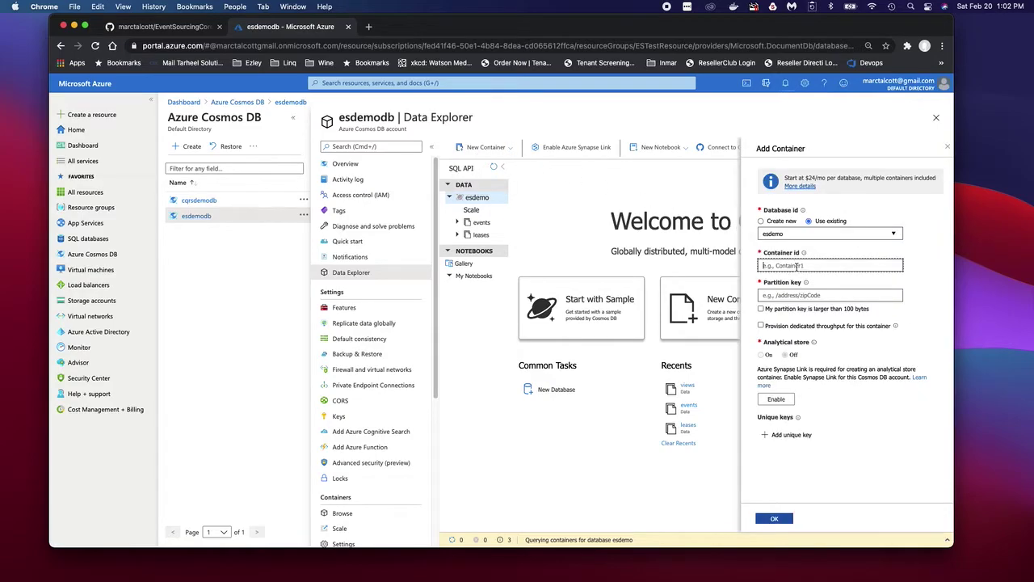
pyautogui.write('views')
pyautogui.press('Tab')
pyautogui.write('/i')
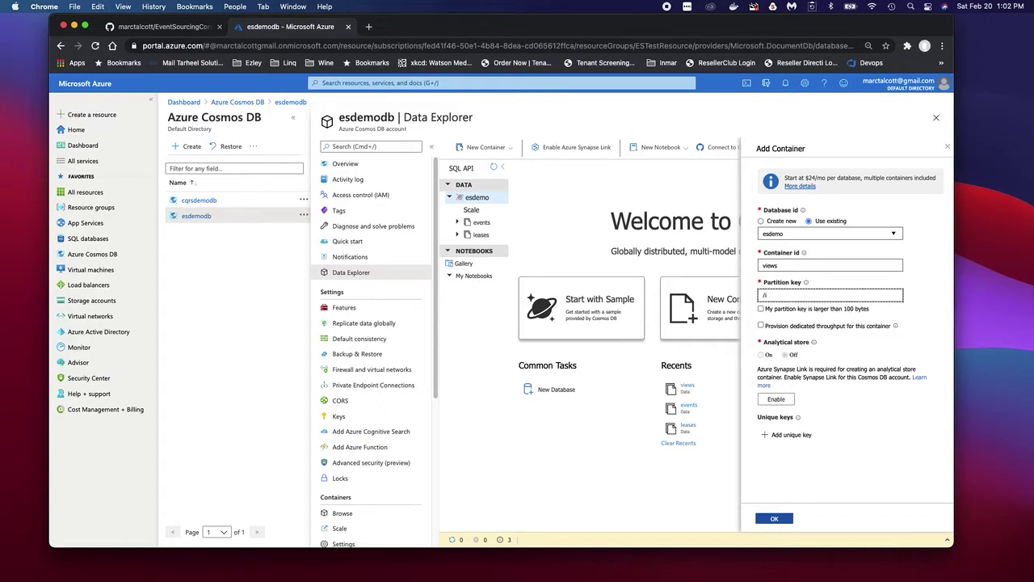
pyautogui.write('d')
pyautogui.click(774, 519)
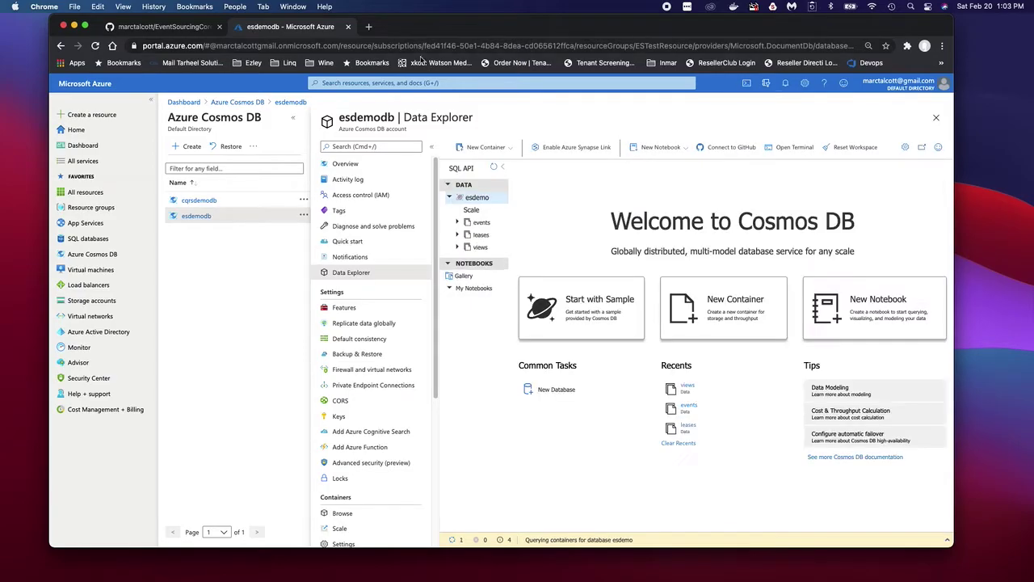
# - Switch to the EventSourcingCore repository on GitHub and open sbAppendToStream.js from the js folder of Ezley.EventStore
pyautogui.click(143, 30)
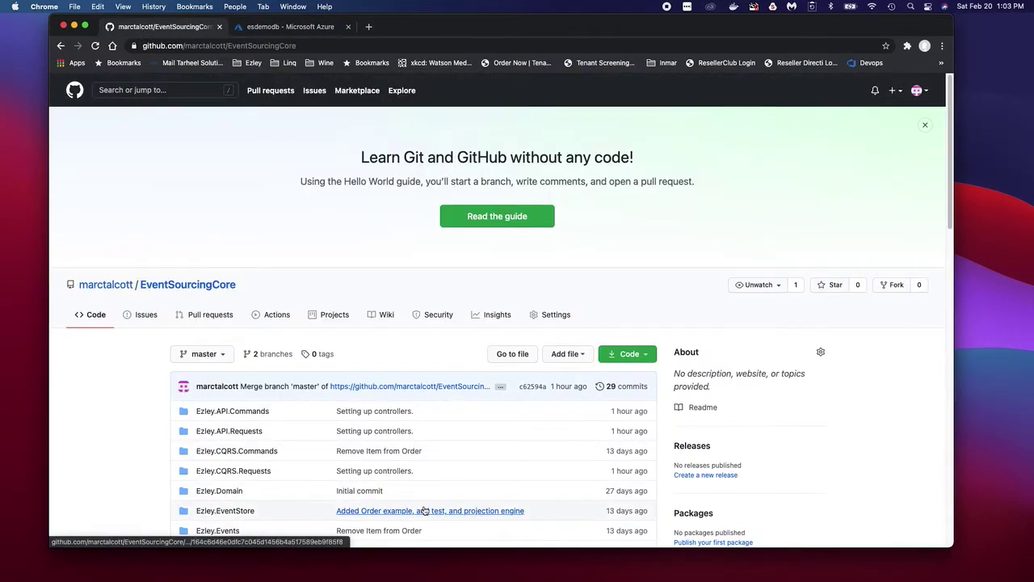
pyautogui.scroll(-3, 424, 510)
pyautogui.scroll(-5, 424, 510)
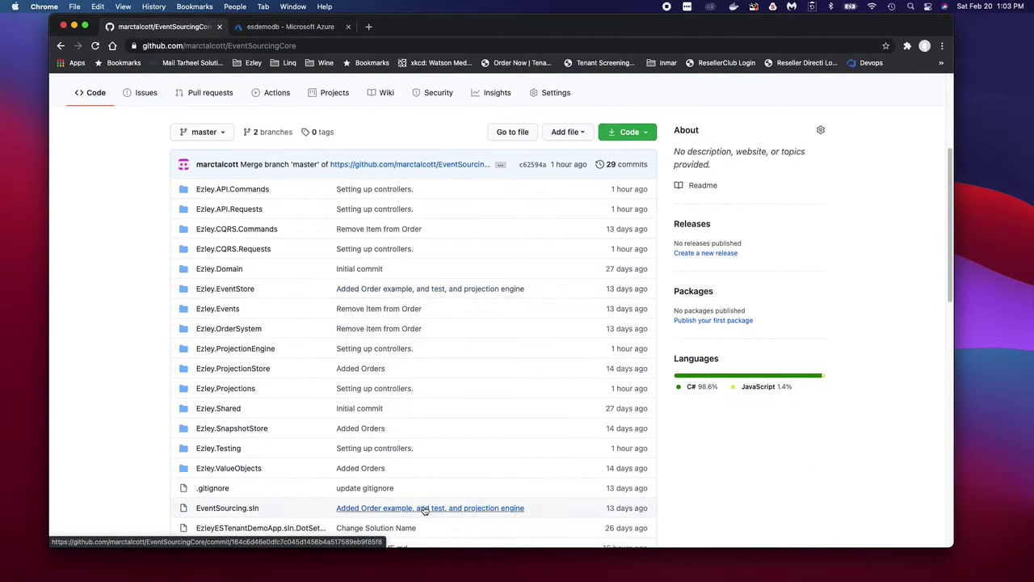
pyautogui.scroll(-1, 425, 511)
pyautogui.scroll(1, 425, 510)
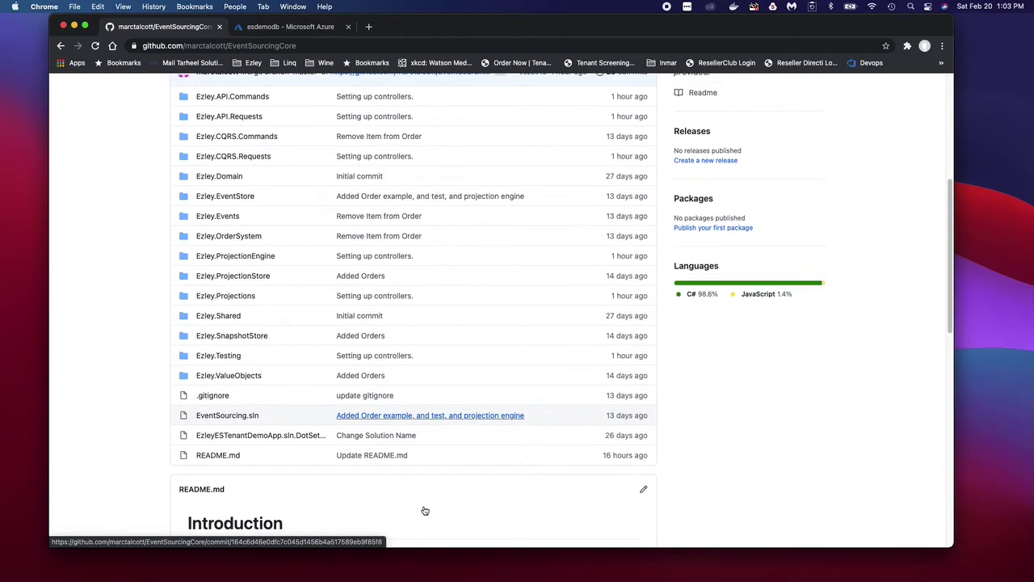
pyautogui.click(210, 199)
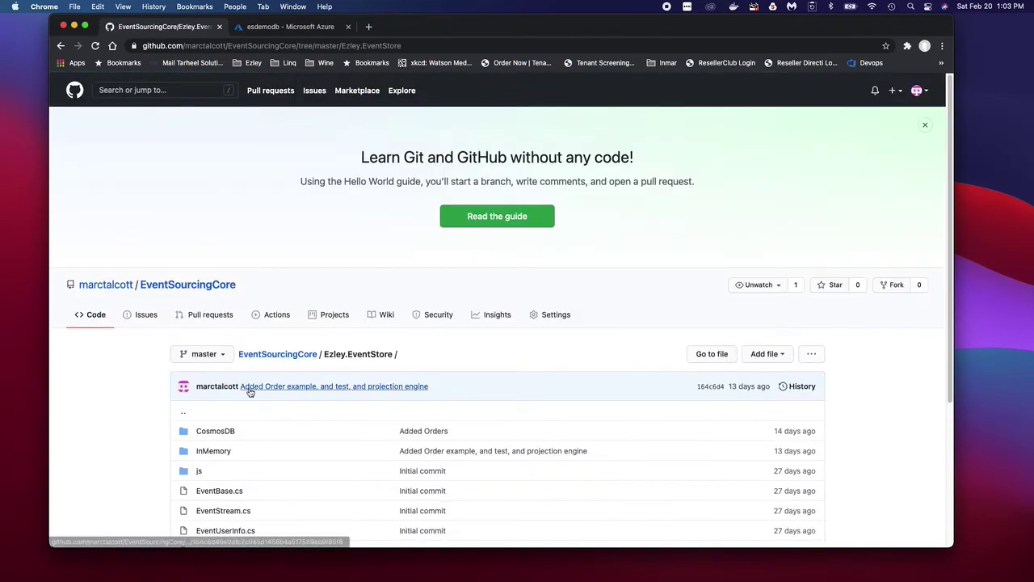
pyautogui.click(198, 471)
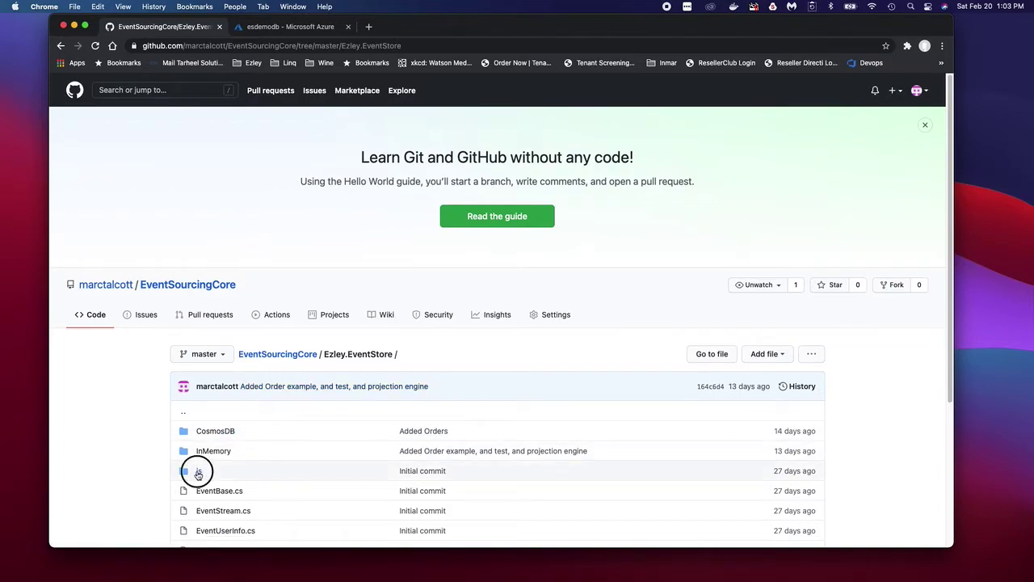
pyautogui.click(219, 430)
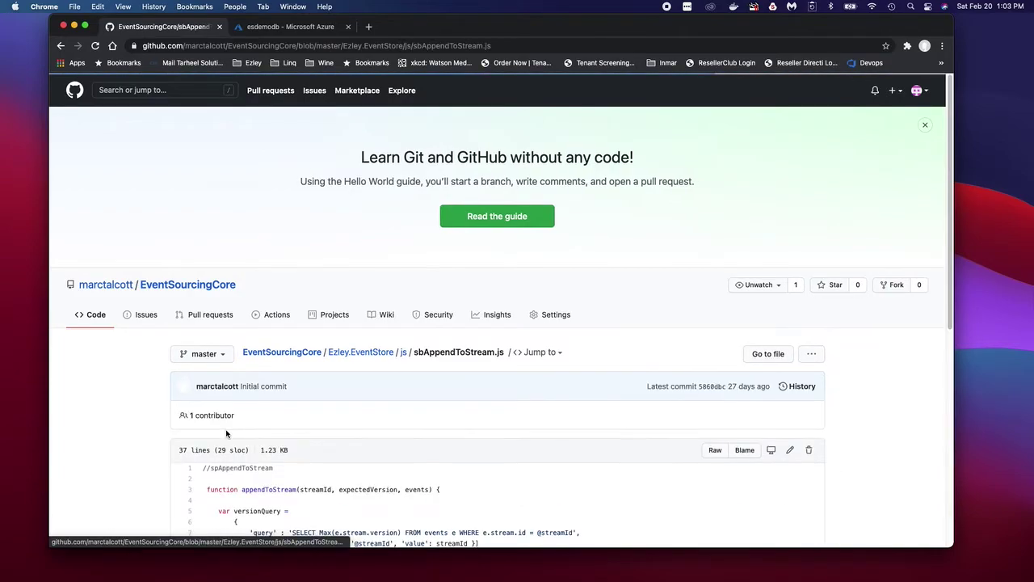
# - Copy the entire code of sbAppendToStream.js, from the opening comment to the closing brace
pyautogui.scroll(-1, 226, 434)
pyautogui.scroll(-5, 226, 434)
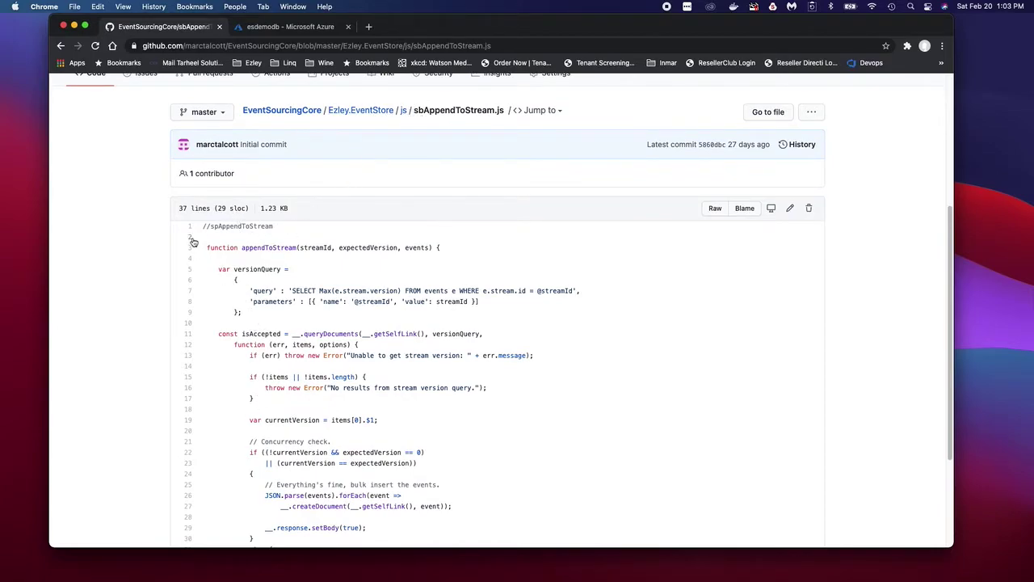
pyautogui.moveTo(204, 228); pyautogui.dragTo(284, 457)
pyautogui.press('super+c')
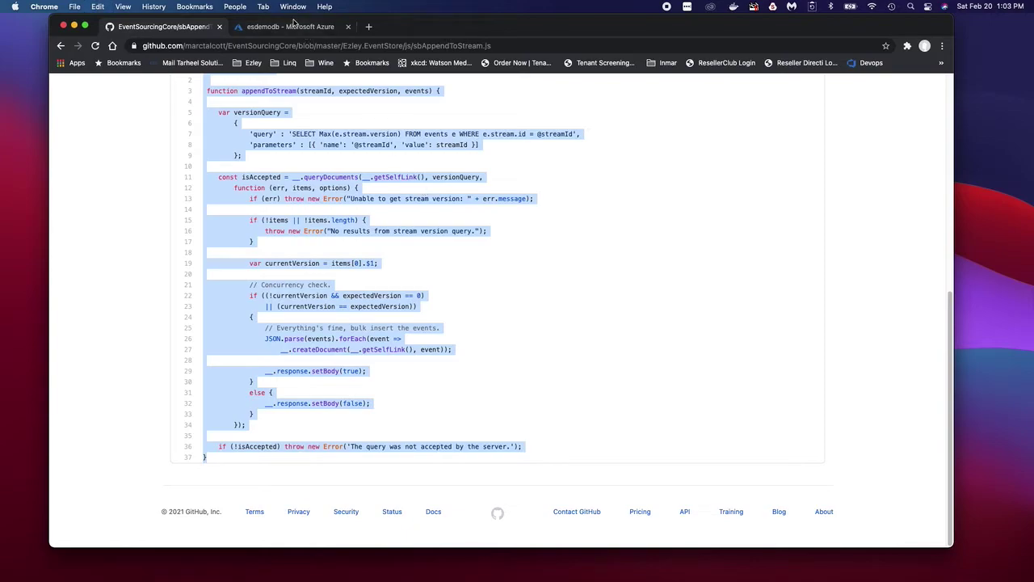
# - Back in the Azure portal, start a new stored procedure for the events container and replace its sample body with the copied code
pyautogui.click(295, 26)
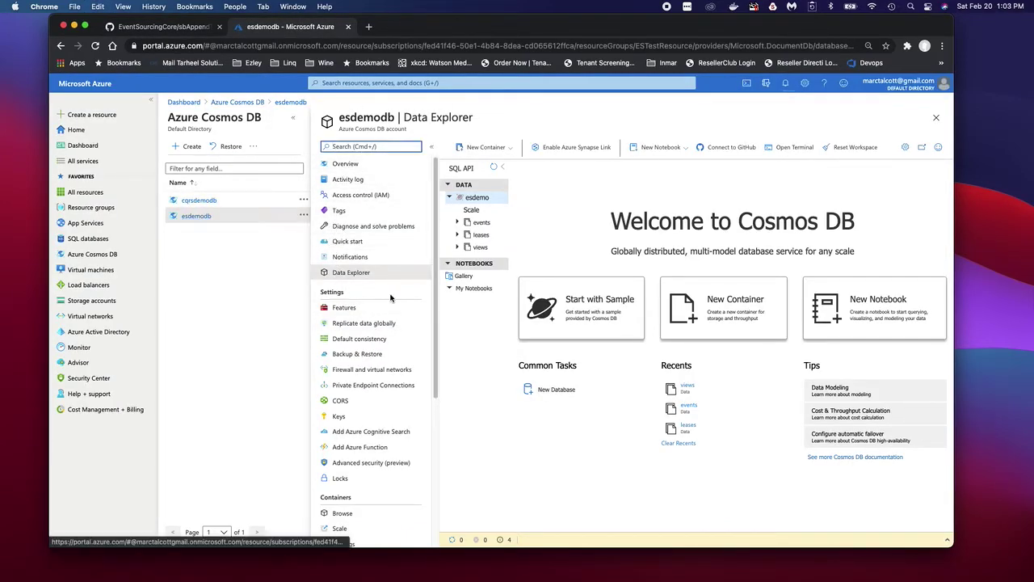
pyautogui.click(294, 118)
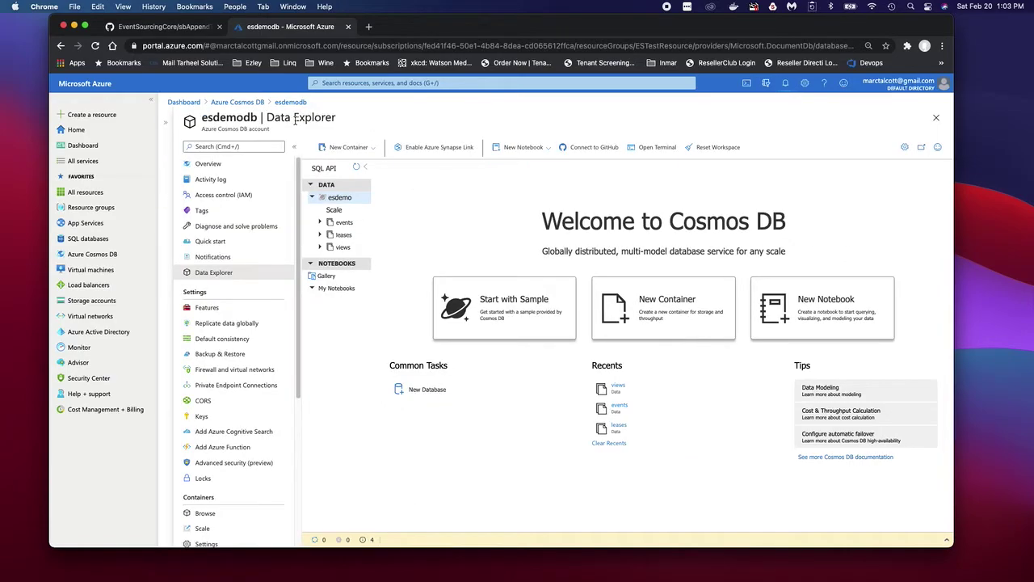
pyautogui.click(342, 224)
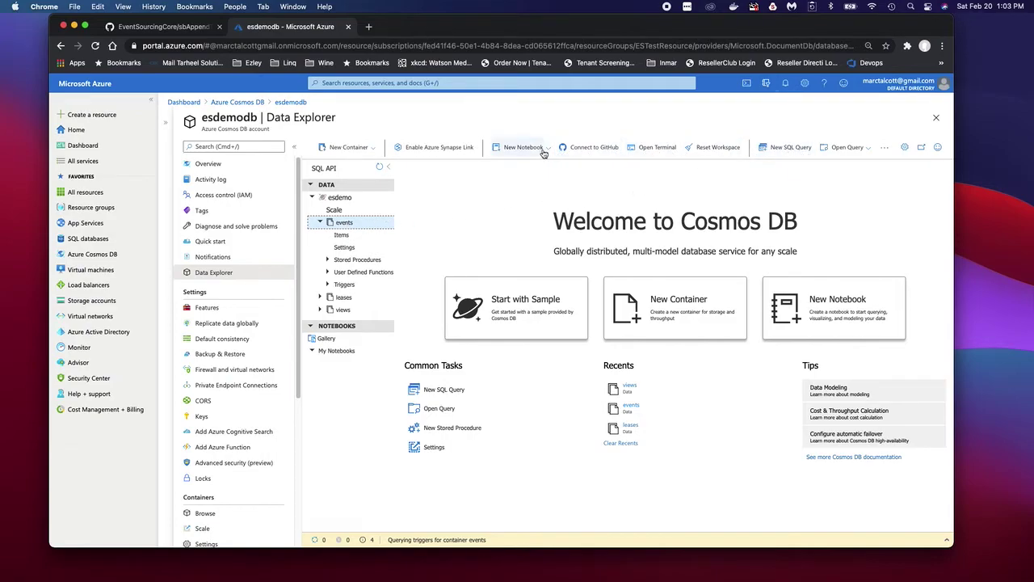
pyautogui.click(884, 147)
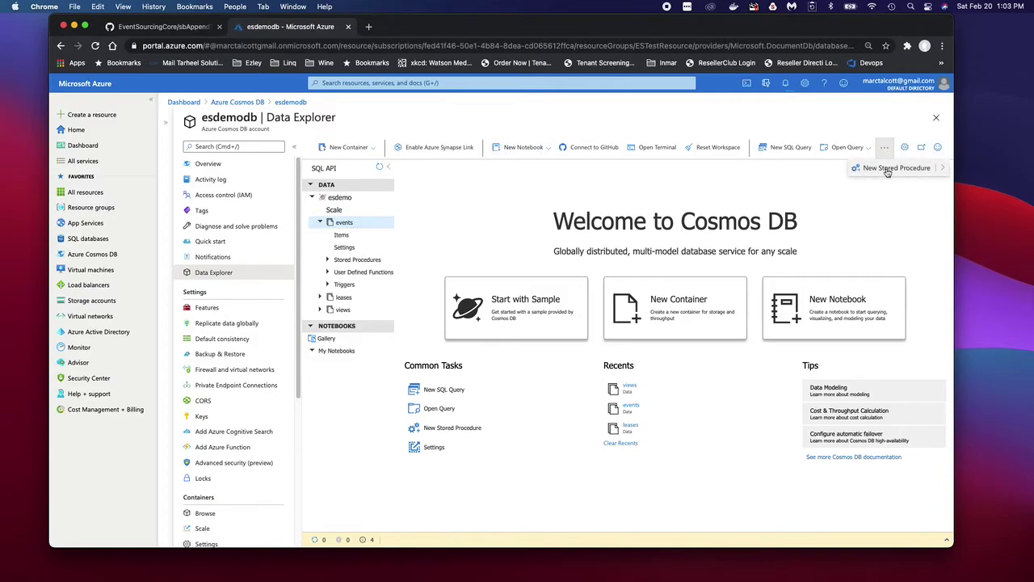
pyautogui.click(886, 170)
pyautogui.click(532, 303)
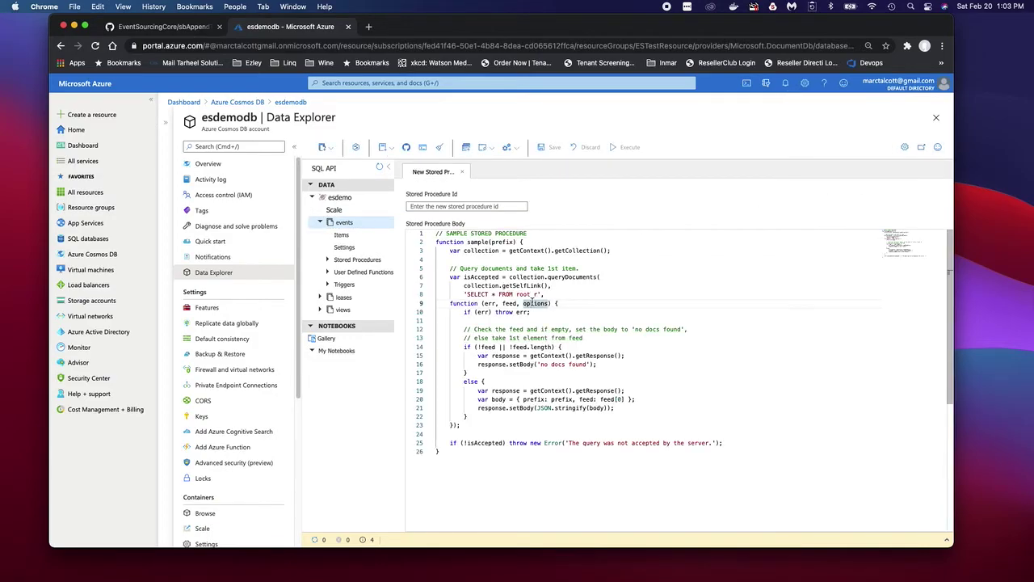
pyautogui.press('super+a')
pyautogui.press('super+v')
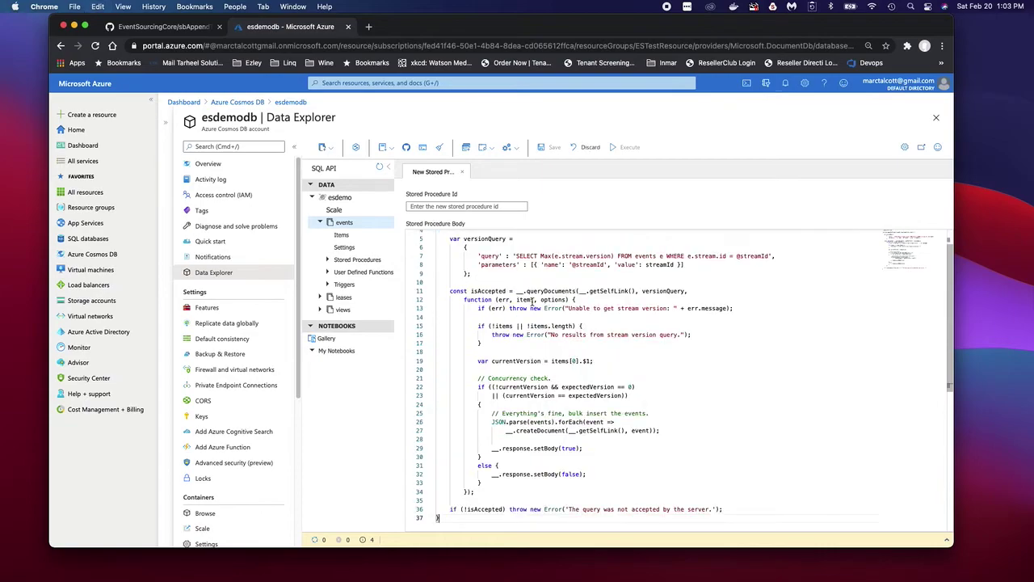
# - Set the stored procedure id to spAppendToStream, save it and expand the Stored Procedures of the events container
pyautogui.scroll(2, 627, 331)
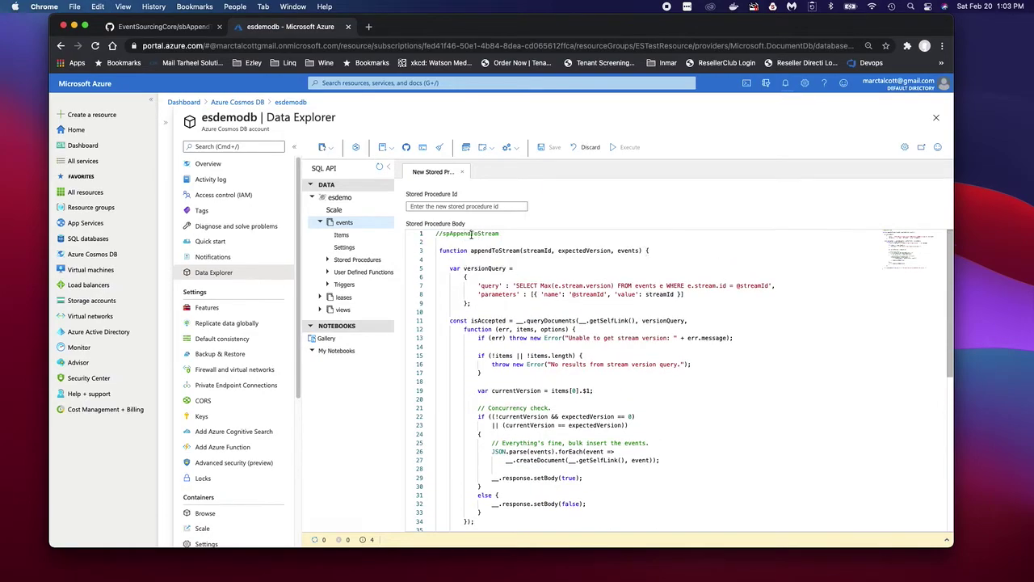
pyautogui.doubleClick(472, 233)
pyautogui.click(461, 207)
pyautogui.press('super+v')
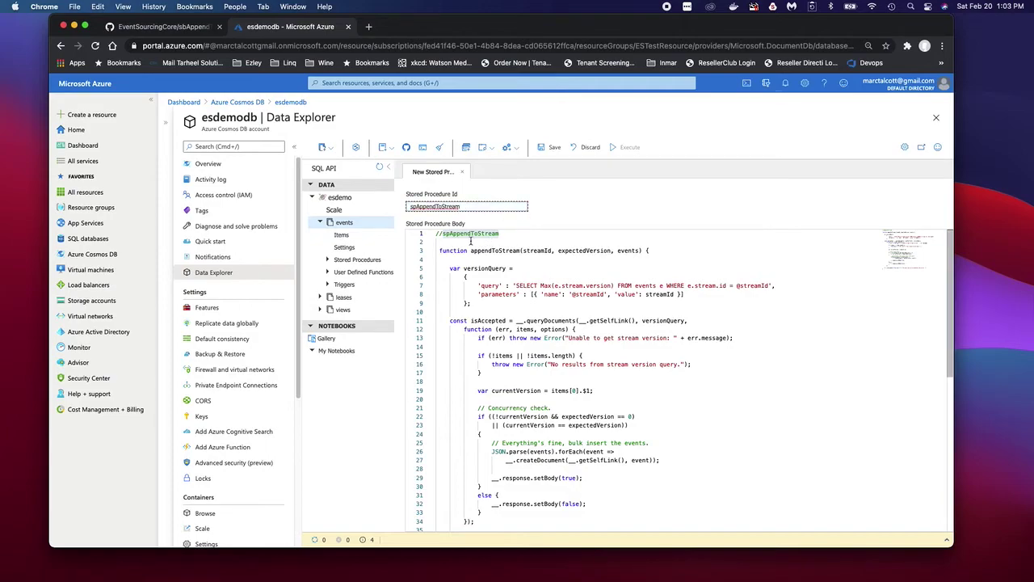
pyautogui.click(555, 148)
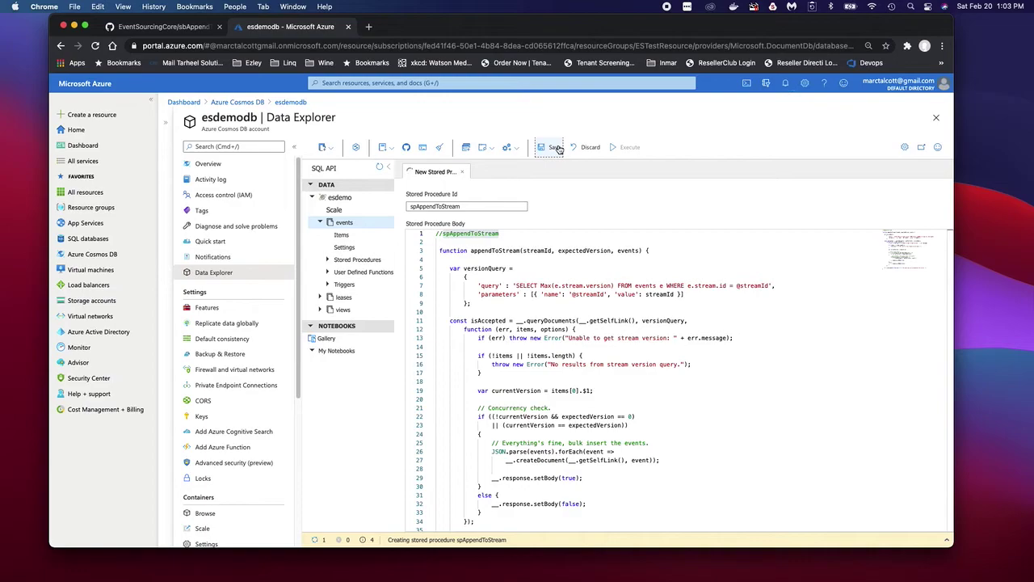
pyautogui.click(551, 148)
pyautogui.click(325, 259)
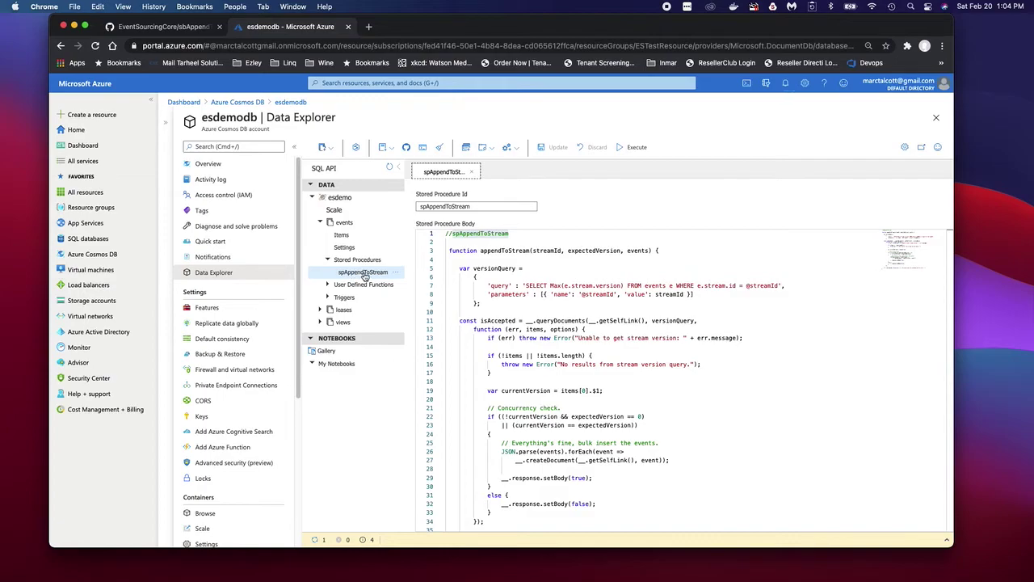
# - Review the settings and partition keys of the events, leases and views containers
pyautogui.click(346, 225)
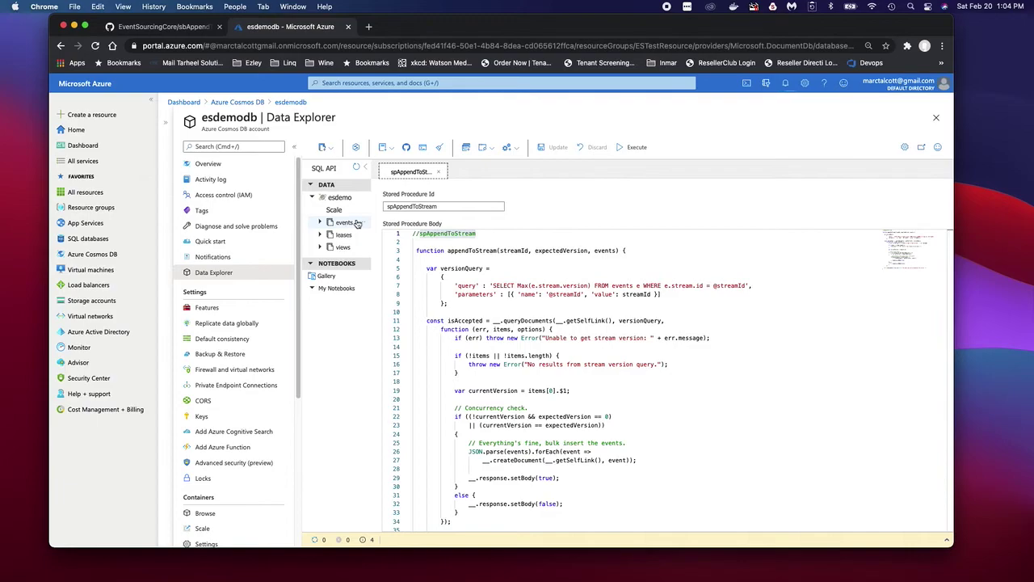
pyautogui.click(324, 224)
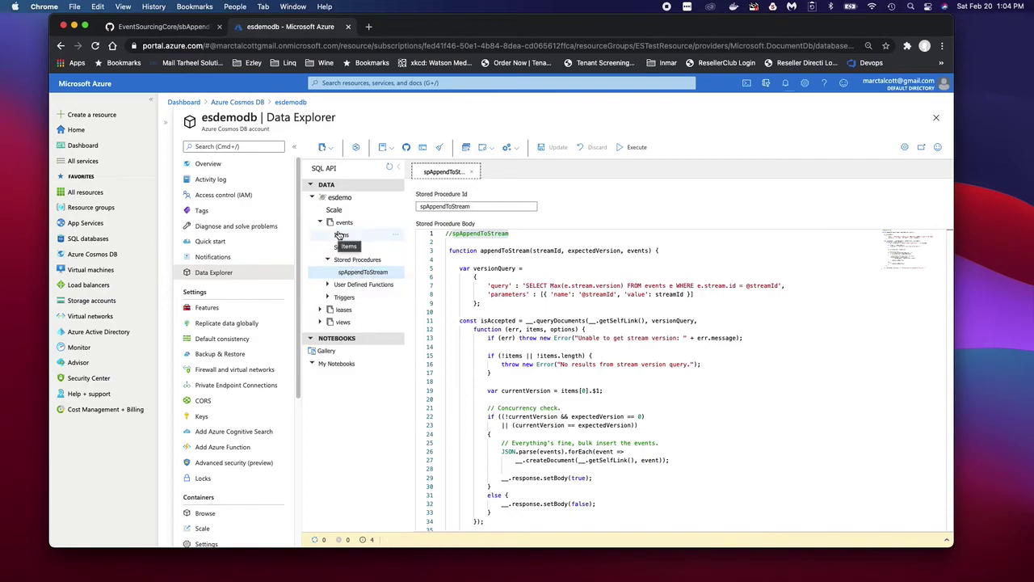
pyautogui.click(344, 246)
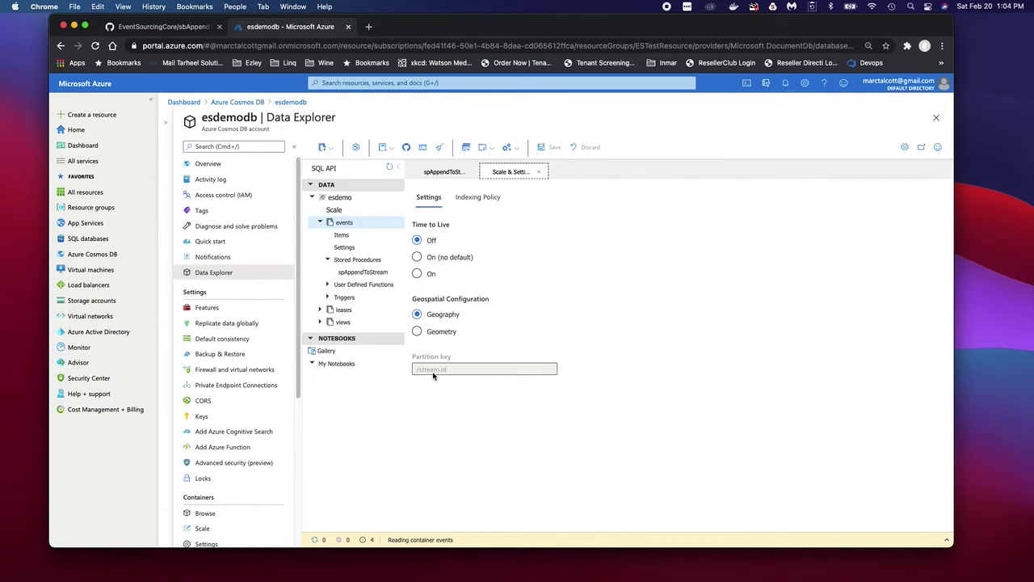
pyautogui.click(320, 309)
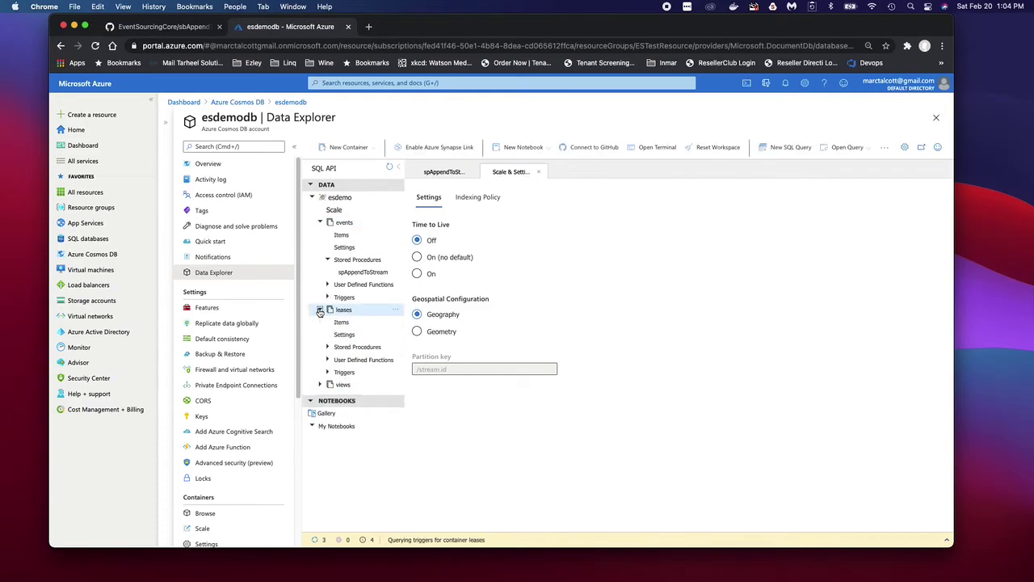
pyautogui.click(343, 334)
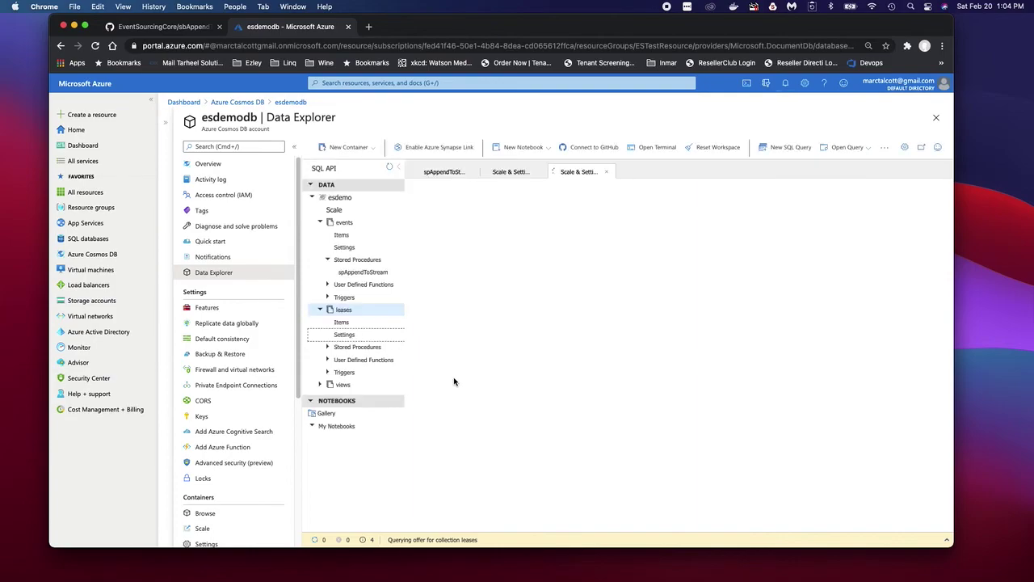
pyautogui.click(324, 386)
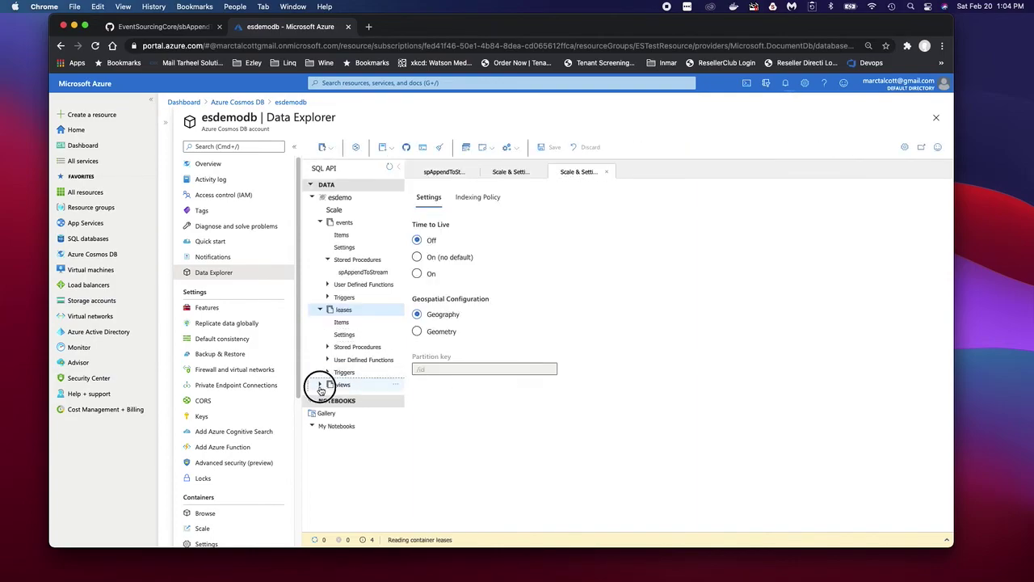
pyautogui.click(344, 409)
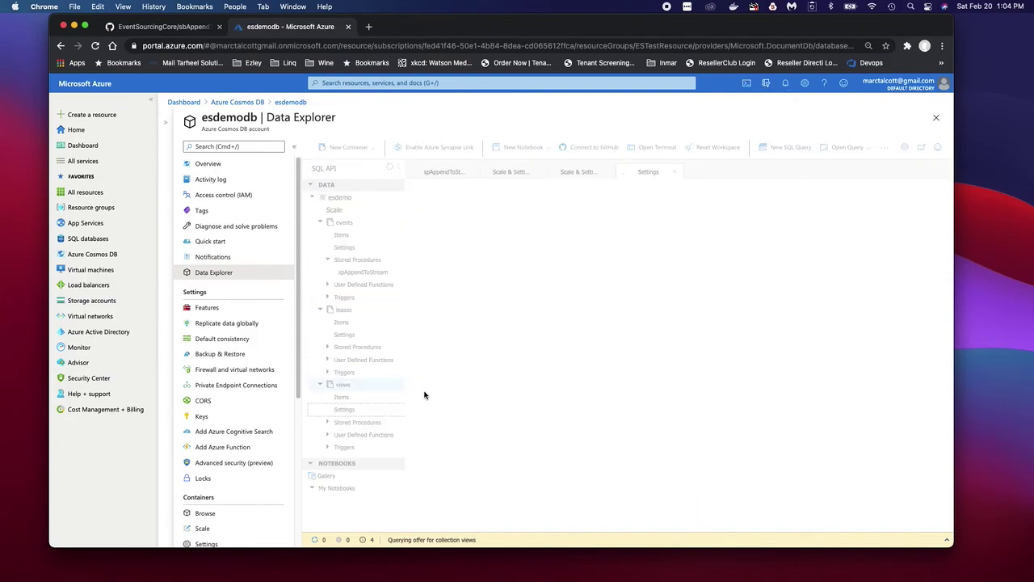